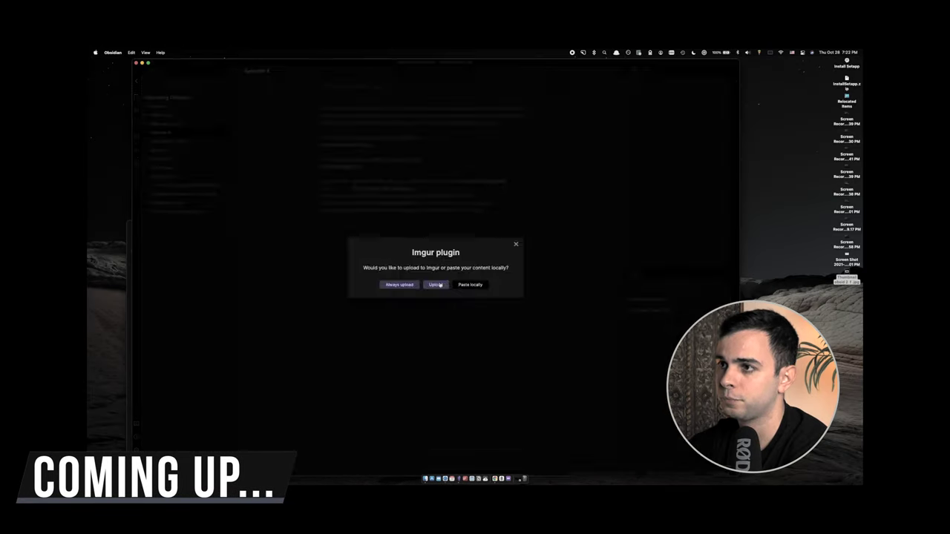
pyautogui.click(440, 282)
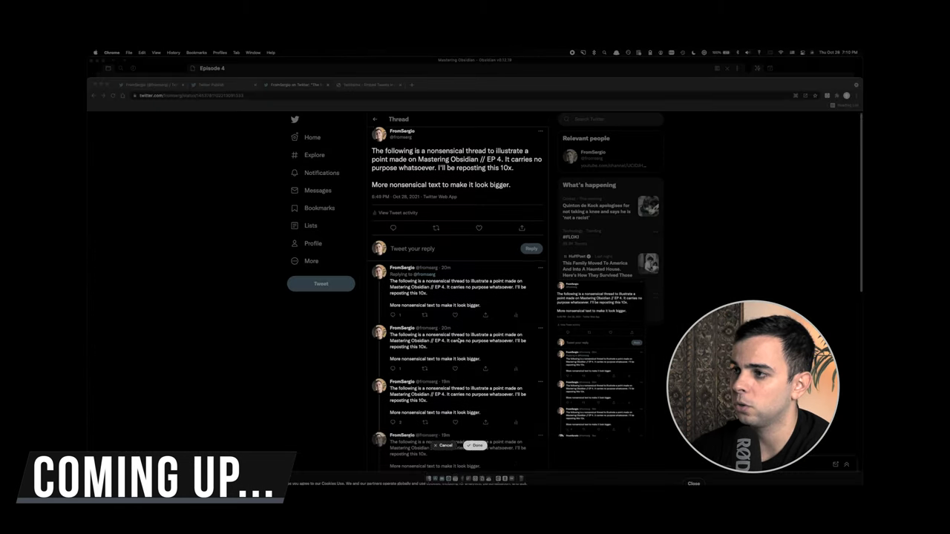
pyautogui.scroll(-10, 459, 341)
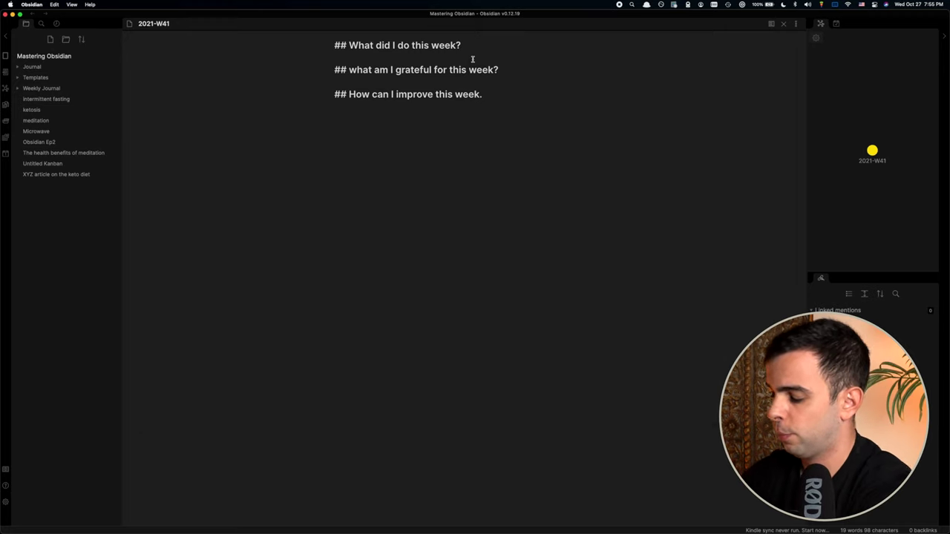
# Create a new note titled "Episode 4" in the Mastering Obsidian vault
pyautogui.press('super+n')
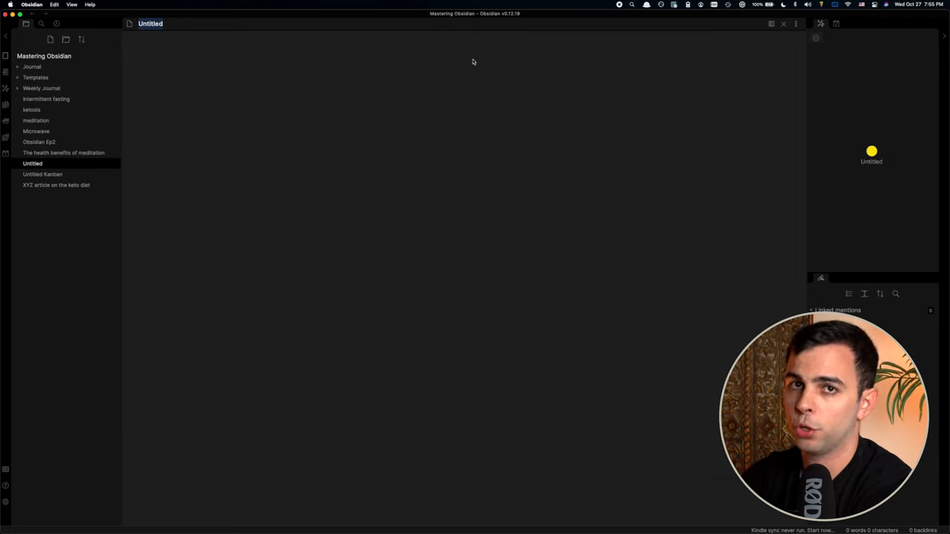
pyautogui.write('Episode 4')
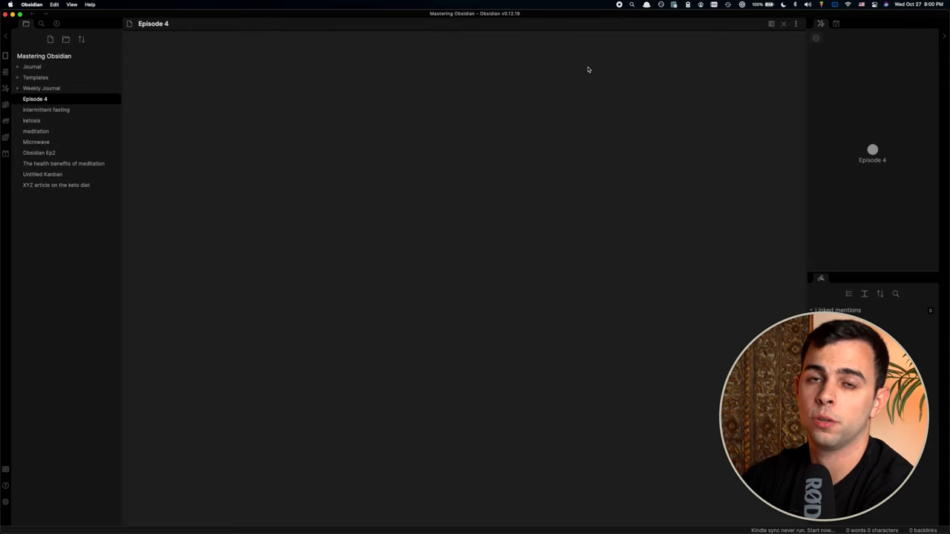
# Shrink the window to reach the desktop and embed the thumbnail JPG from there in the Episode 4 note
pyautogui.doubleClick(596, 15)
pyautogui.moveTo(549, 58); pyautogui.dragTo(707, 77)
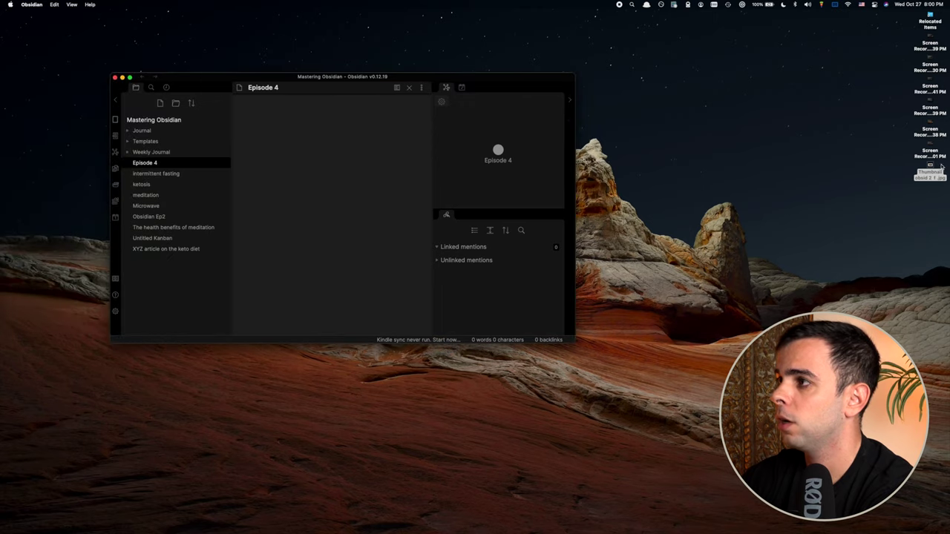
pyautogui.moveTo(941, 168); pyautogui.dragTo(837, 232)
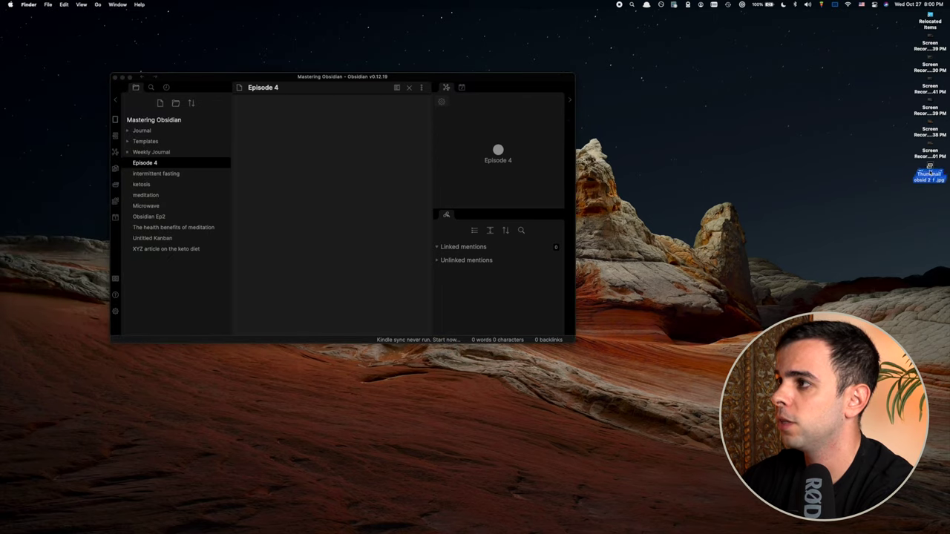
pyautogui.moveTo(929, 171); pyautogui.dragTo(271, 142)
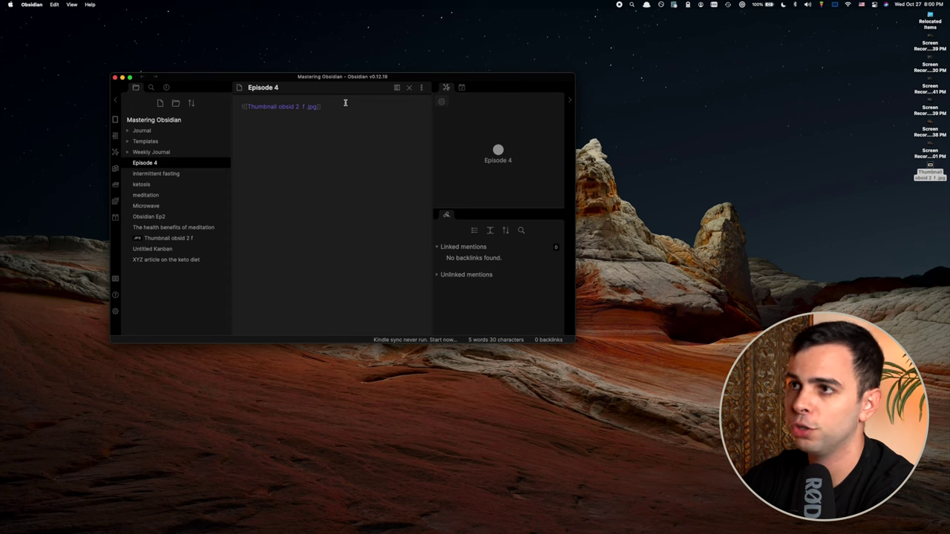
# Preview the embedded thumbnail in an enlarged window and return the note to editing mode
pyautogui.press('super+e')
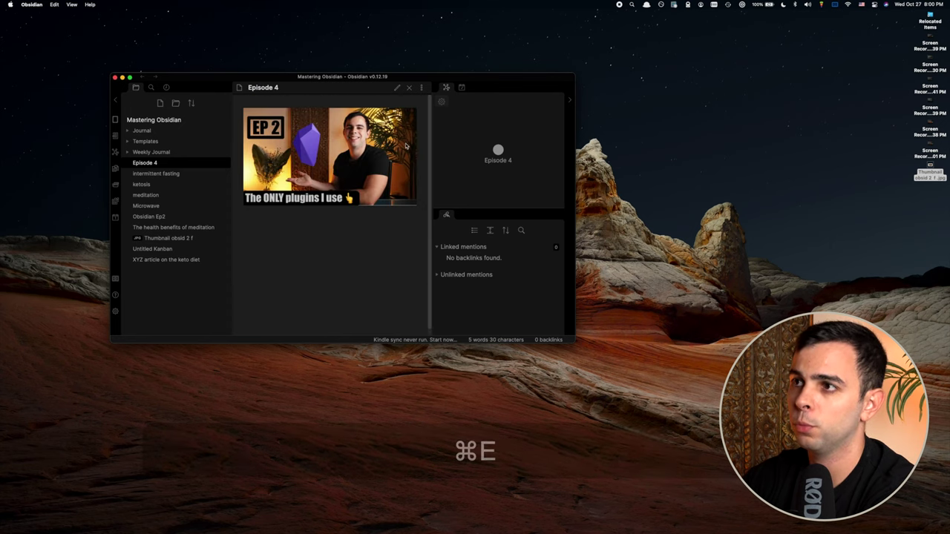
pyautogui.moveTo(575, 343); pyautogui.dragTo(718, 419)
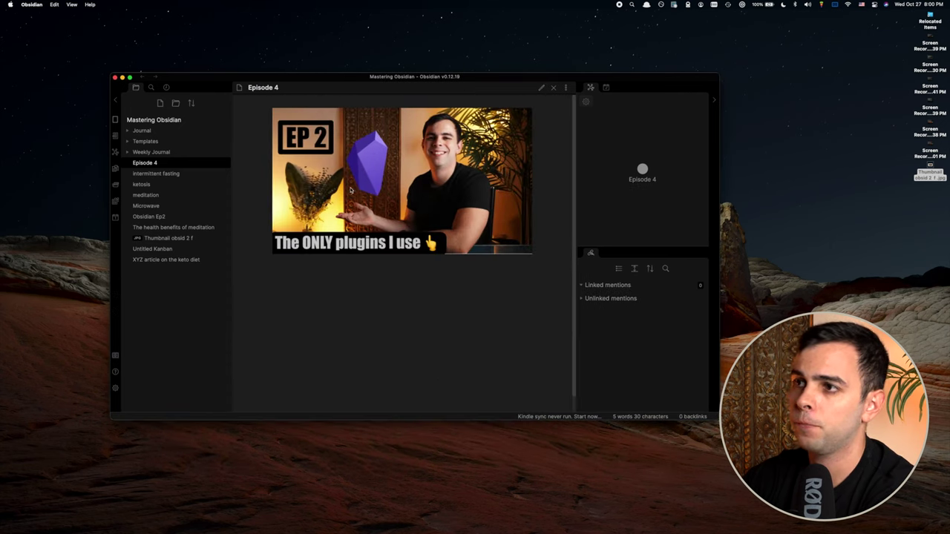
pyautogui.press('super+e')
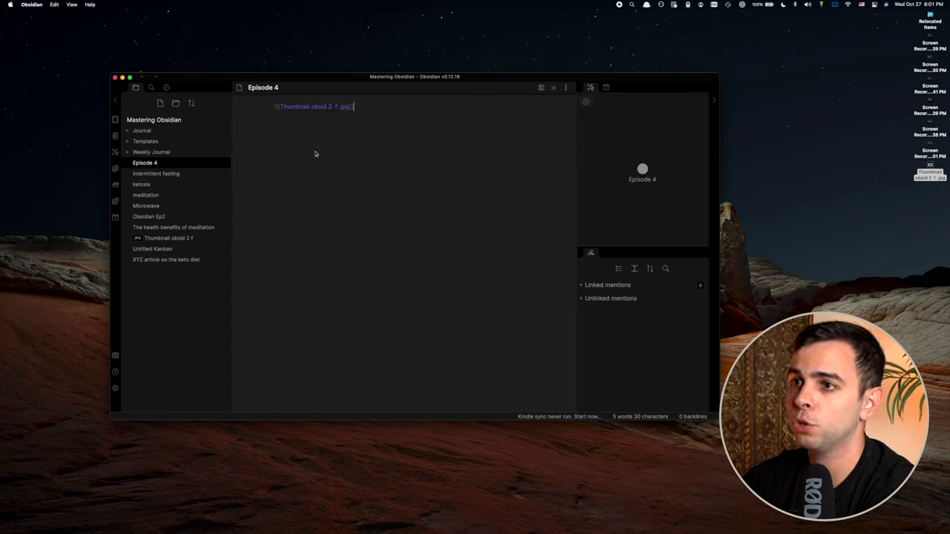
# Open the thumbnail attachment in the vault and locate its file in the Mastering Obsidian folder in Finder
pyautogui.click(167, 238)
pyautogui.click(915, 528)
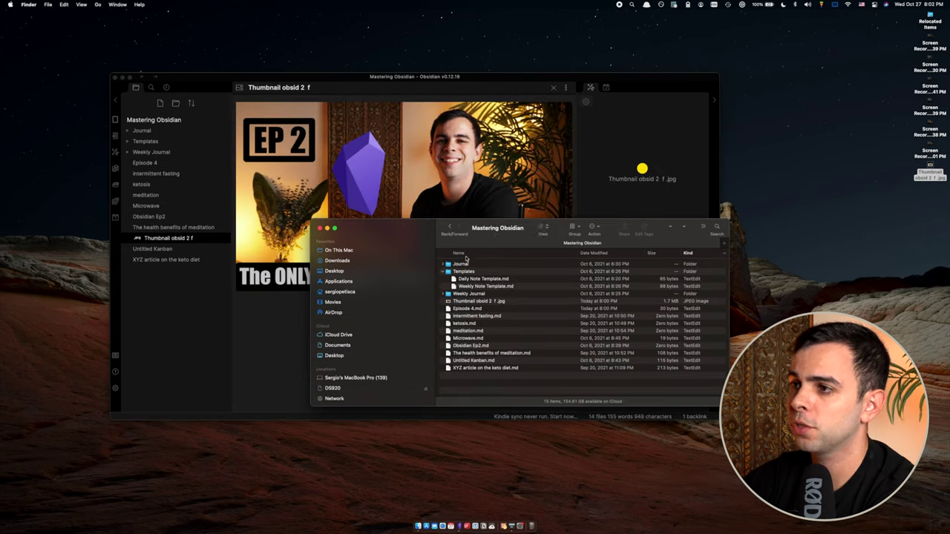
pyautogui.click(504, 300)
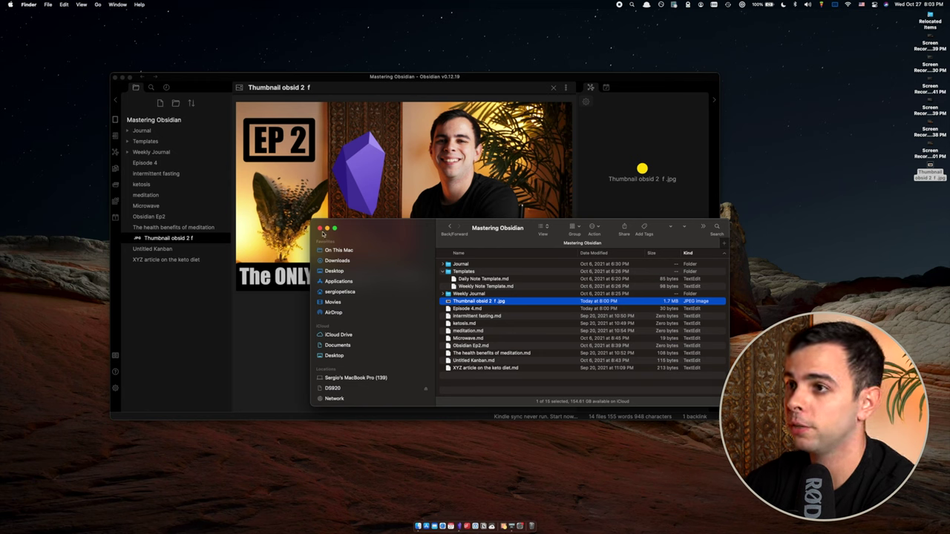
# Return to the maximized Obsidian window and create a new vault folder named "Attachments"
pyautogui.click(414, 78)
pyautogui.doubleClick(414, 79)
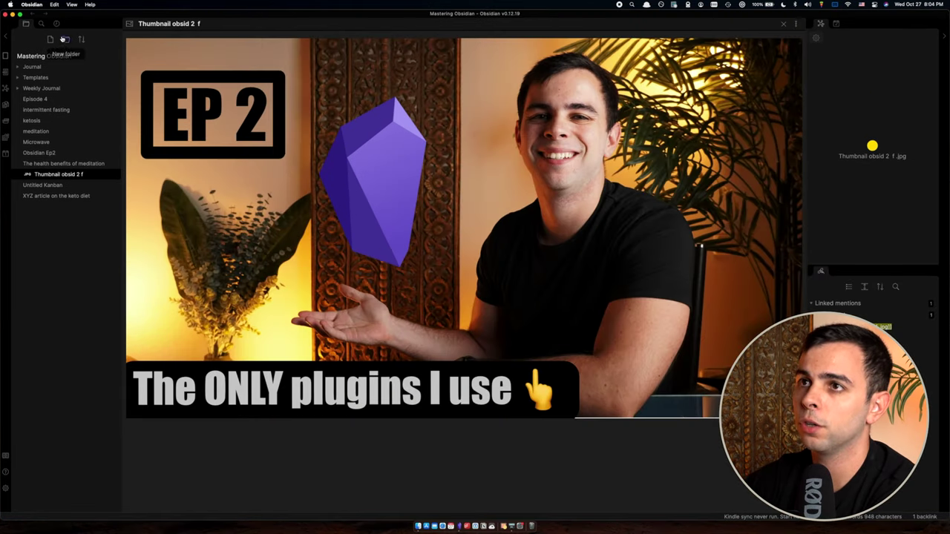
pyautogui.click(66, 39)
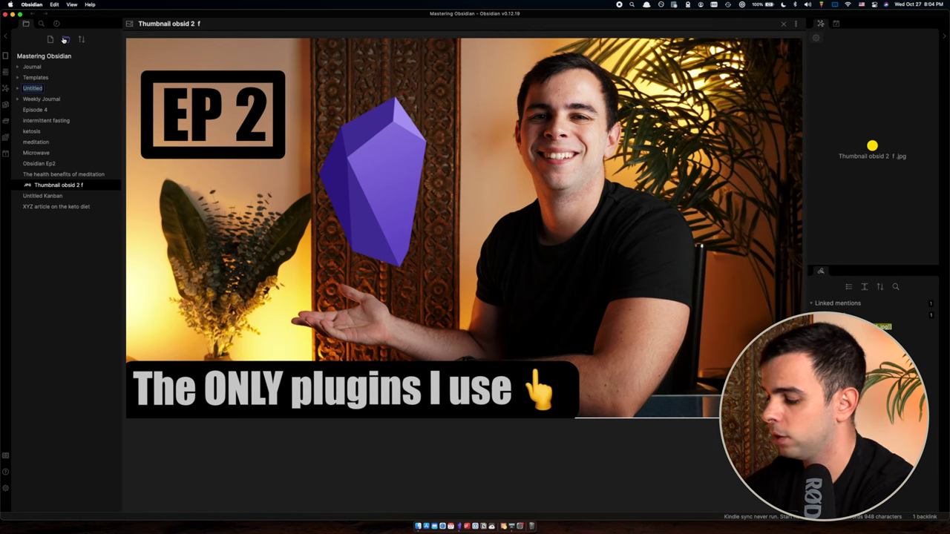
pyautogui.write('Attachments')
pyautogui.press('Return')
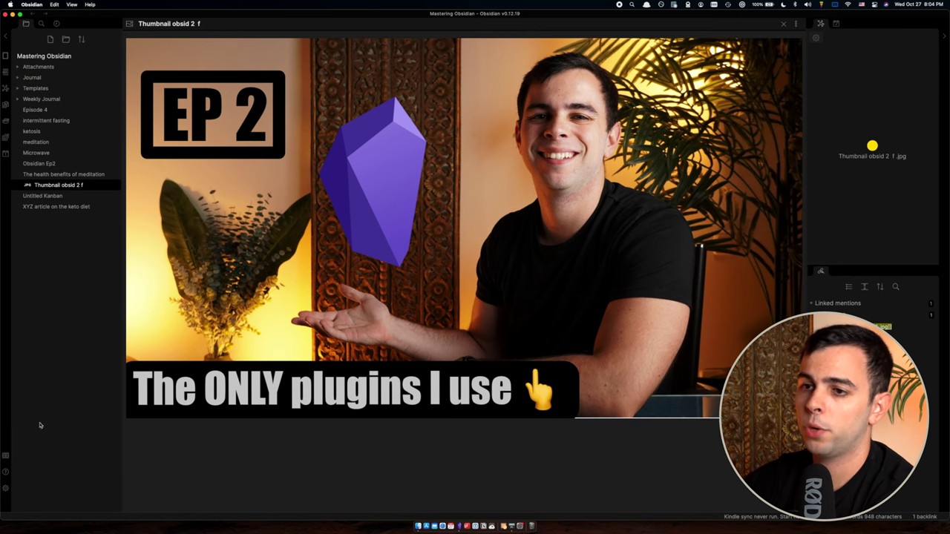
# Set the default location for new attachments to a specified folder, with Attachments as the attachment folder path
pyautogui.click(6, 488)
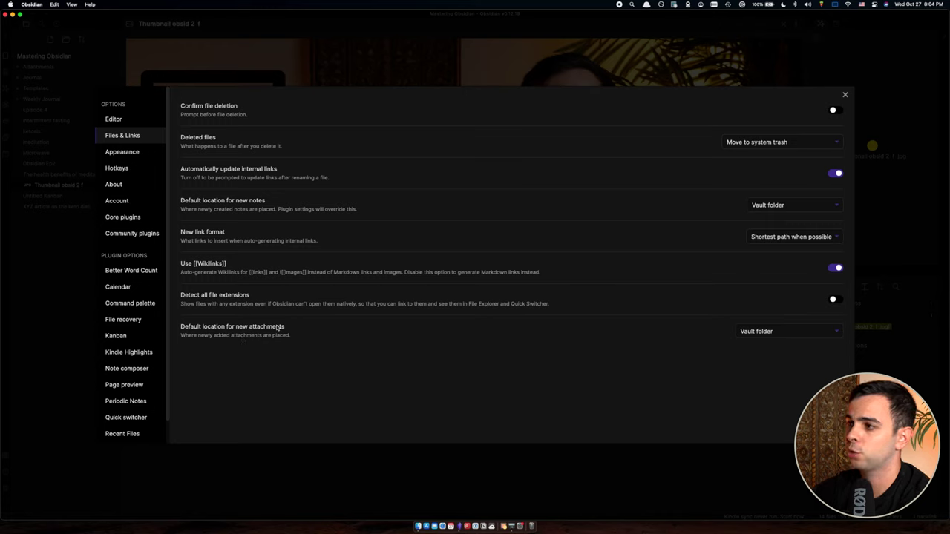
pyautogui.click(765, 332)
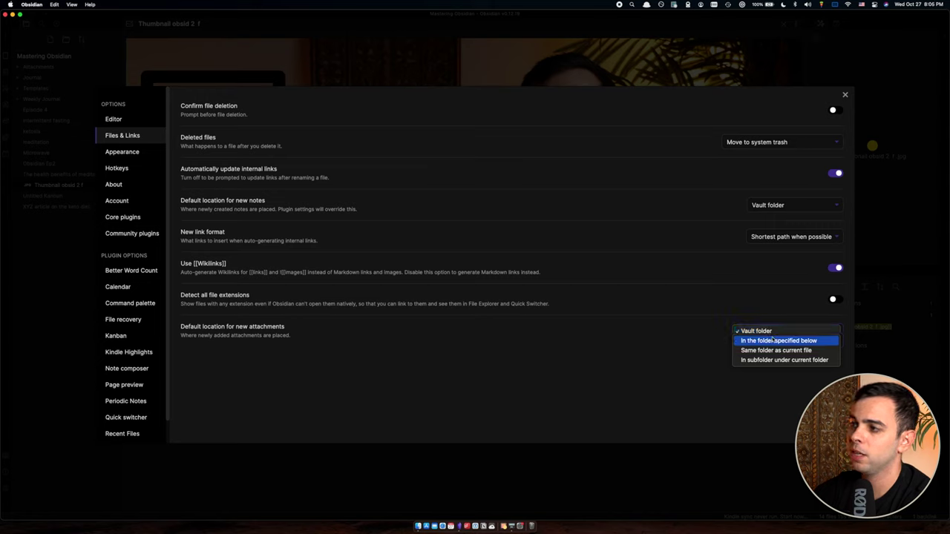
pyautogui.click(772, 340)
pyautogui.click(816, 363)
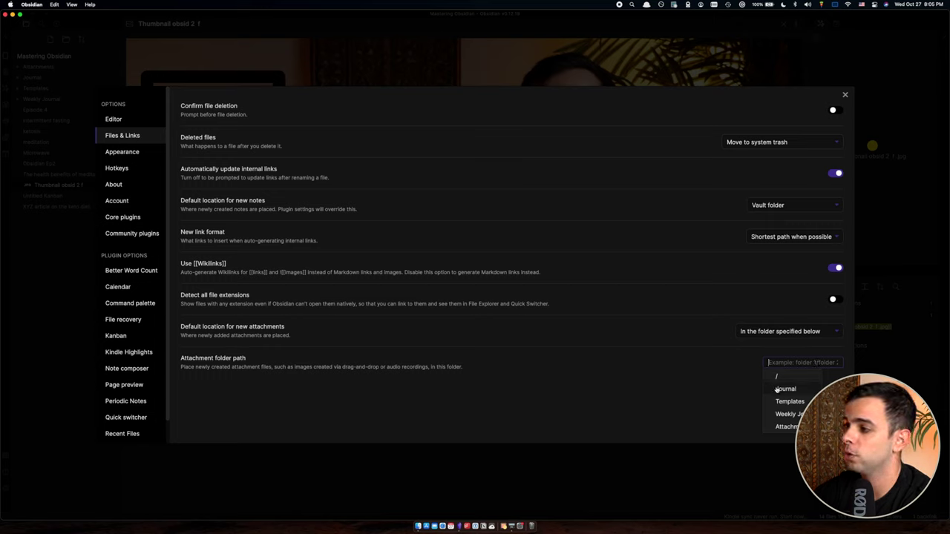
pyautogui.click(786, 430)
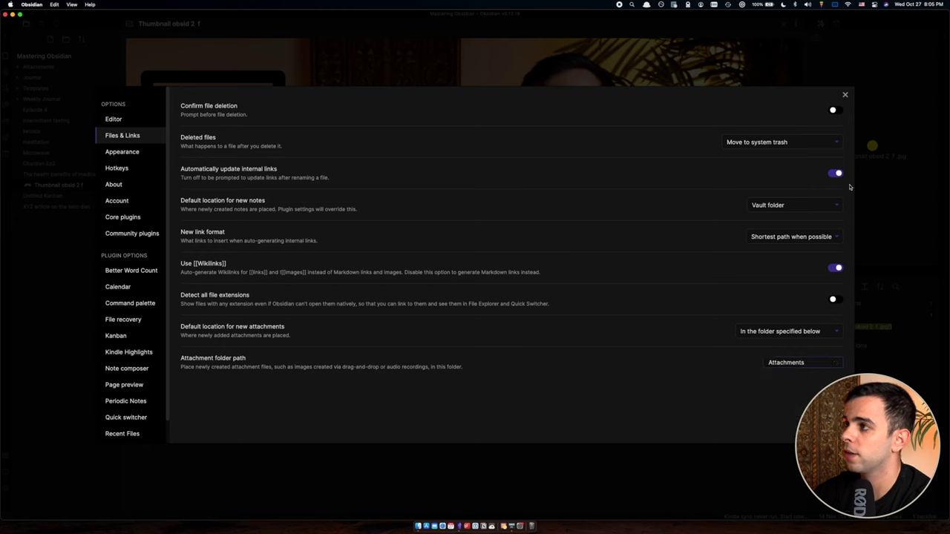
pyautogui.click(845, 95)
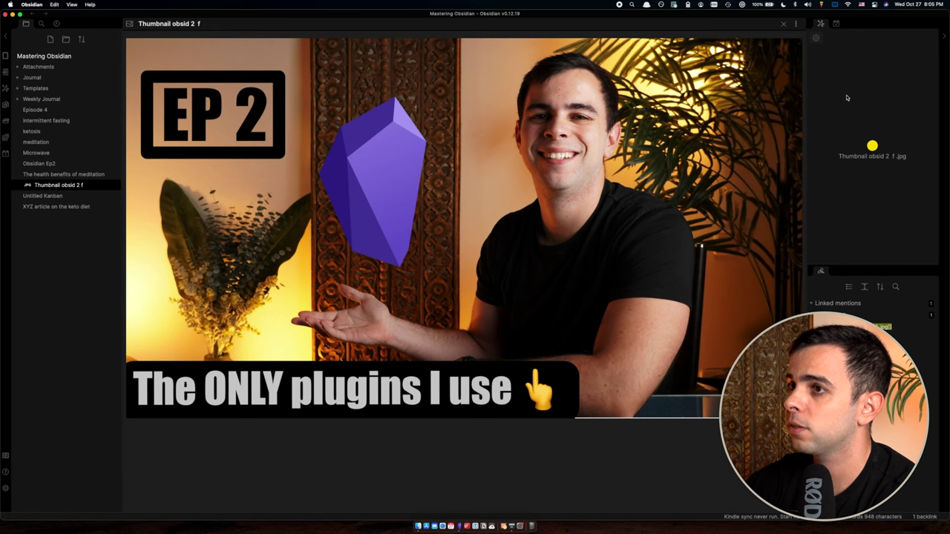
# Delete the thumbnail image from the vault and embed it again in the Episode 4 note from the desktop
pyautogui.rightClick(56, 186)
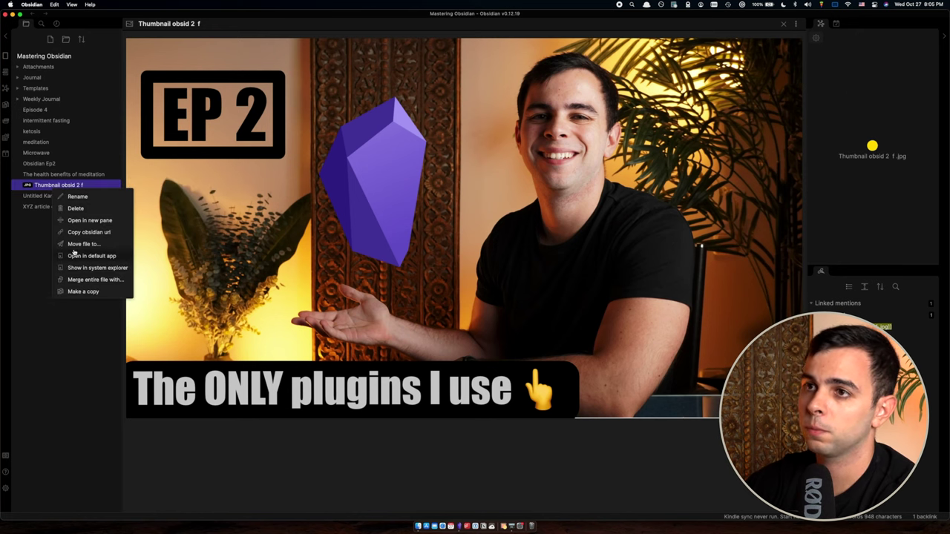
pyautogui.click(75, 208)
pyautogui.moveTo(460, 17); pyautogui.dragTo(438, 85)
pyautogui.moveTo(933, 185); pyautogui.dragTo(223, 183)
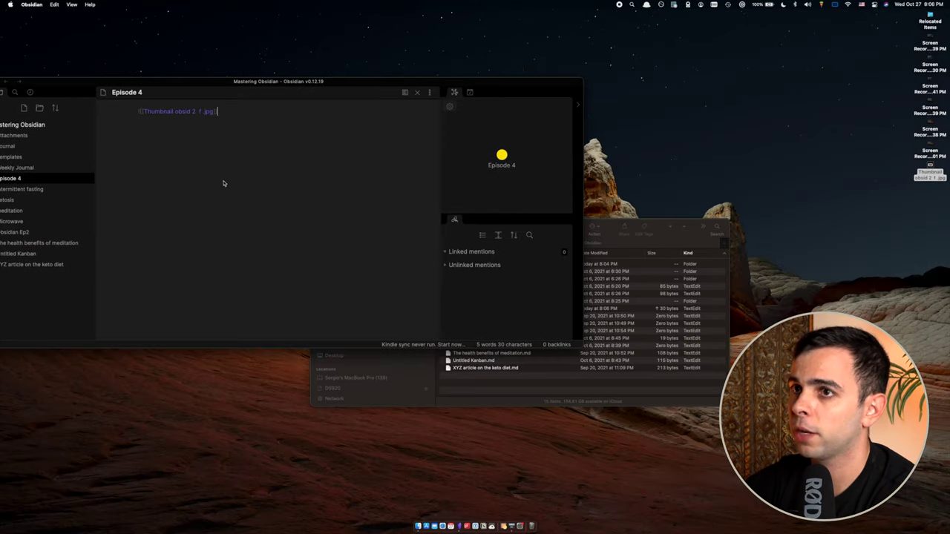
# Maximize the Obsidian window and check the contents of the Attachments folder, leaving it collapsed
pyautogui.doubleClick(252, 84)
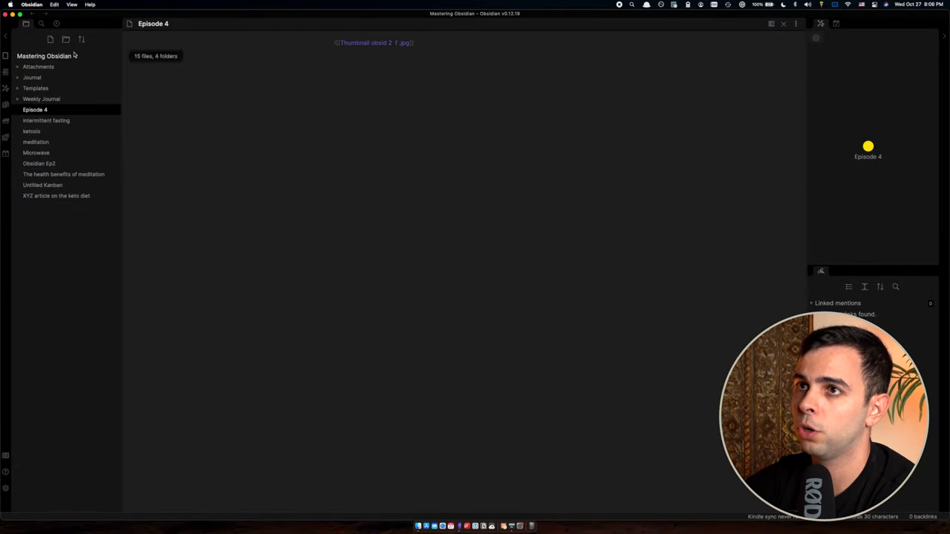
pyautogui.click(44, 68)
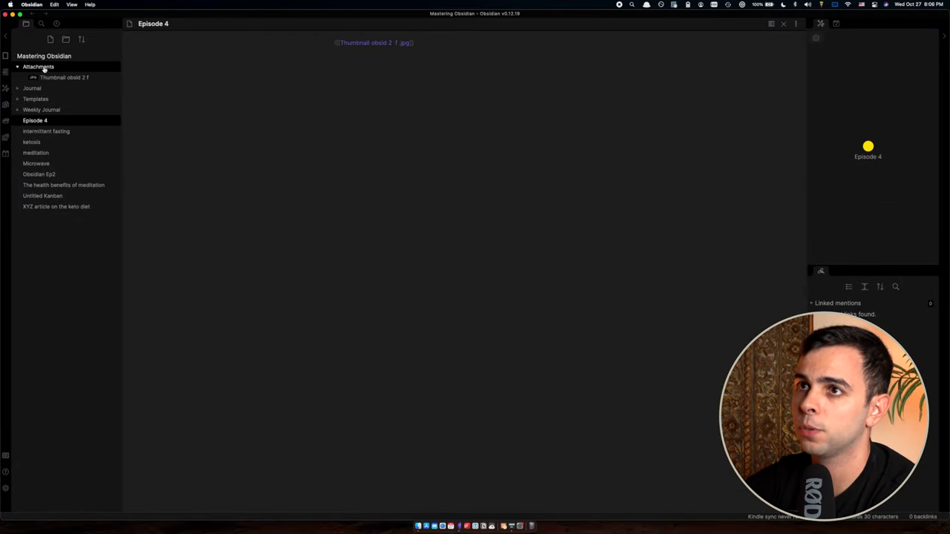
pyautogui.click(36, 67)
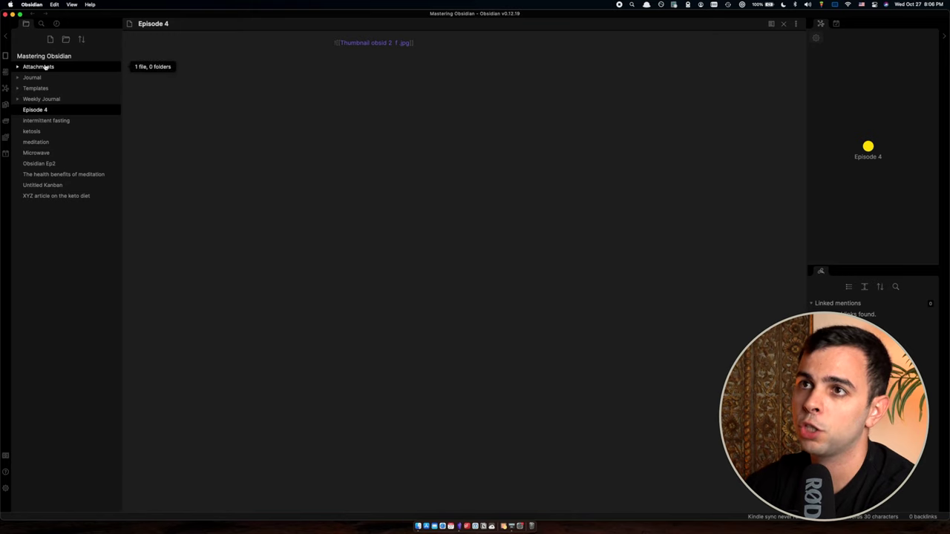
# Move the Attachments folder into the Journal folder and inspect the vault's folder structure in Finder
pyautogui.moveTo(44, 67)
pyautogui.mouseDown()
pyautogui.moveTo(78, 80)
pyautogui.moveTo(50, 80)
pyautogui.mouseUp()
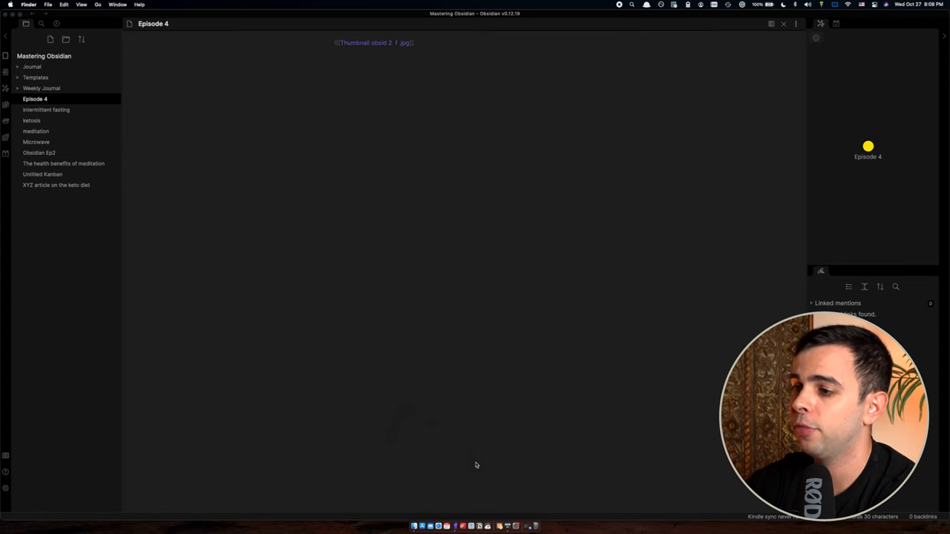
pyautogui.click(535, 526)
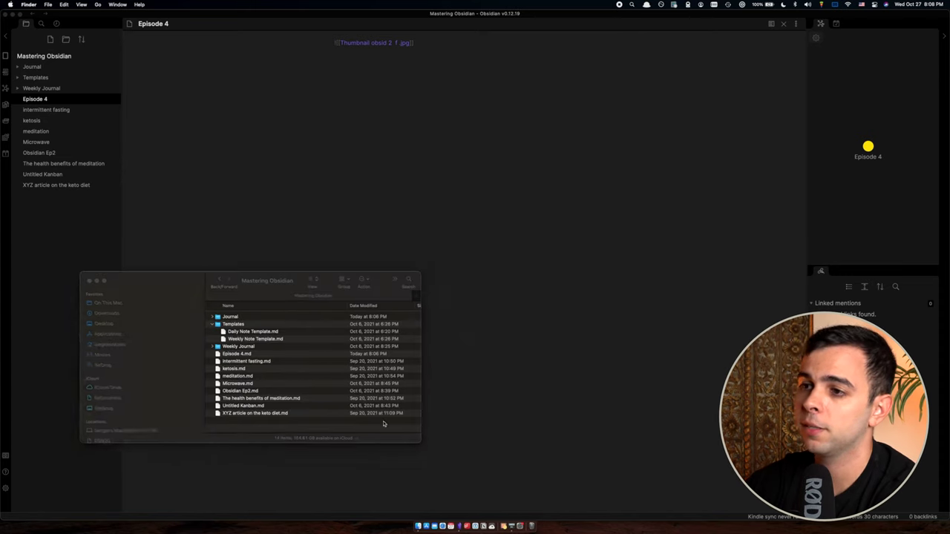
pyautogui.click(214, 324)
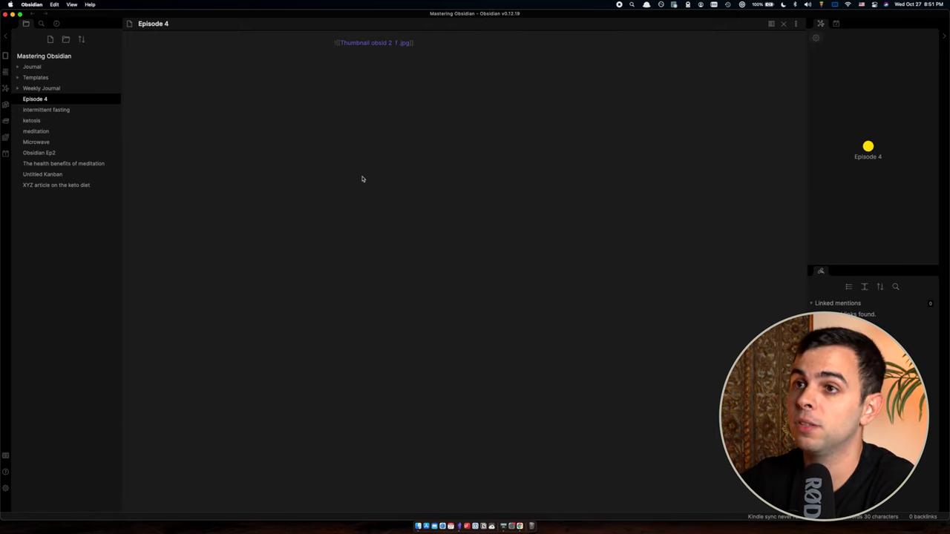
# Switch to Chrome and copy the embed code of the YouTube video "The 5 BEST Obsidian Plugins I Use (2021)"
pyautogui.press('super+Tab')
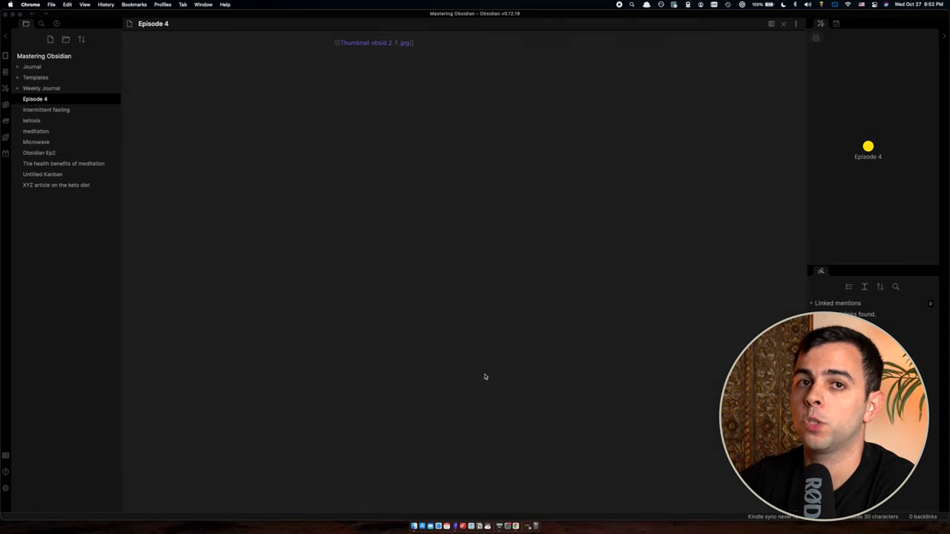
pyautogui.click(516, 526)
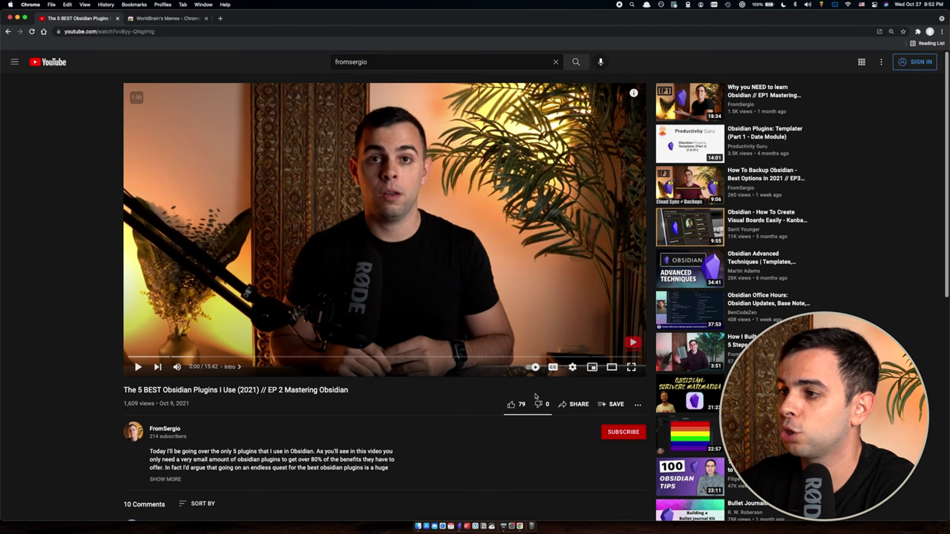
pyautogui.click(564, 405)
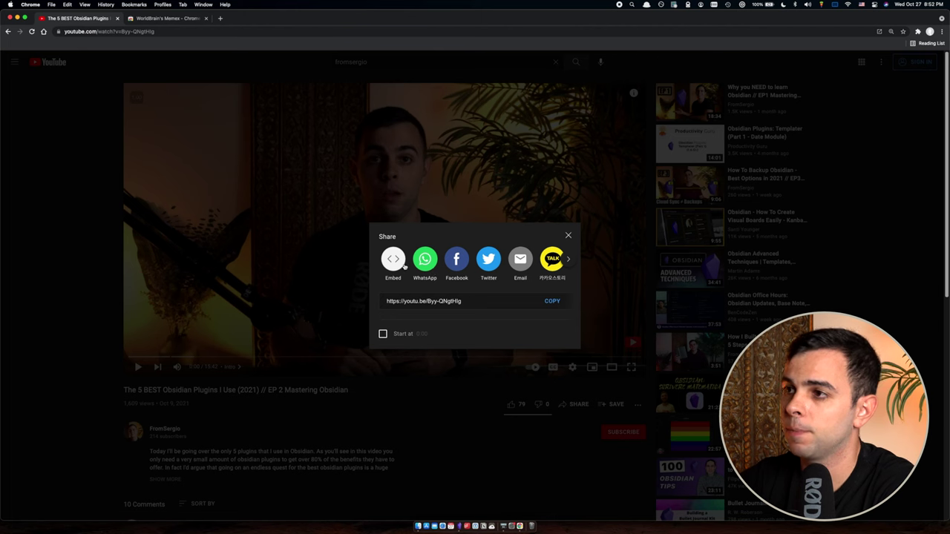
pyautogui.click(393, 259)
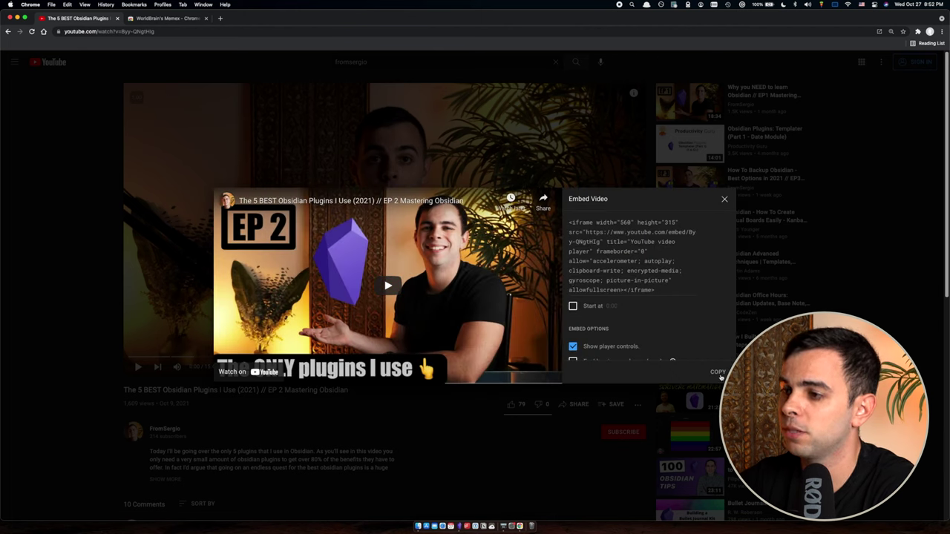
pyautogui.click(718, 373)
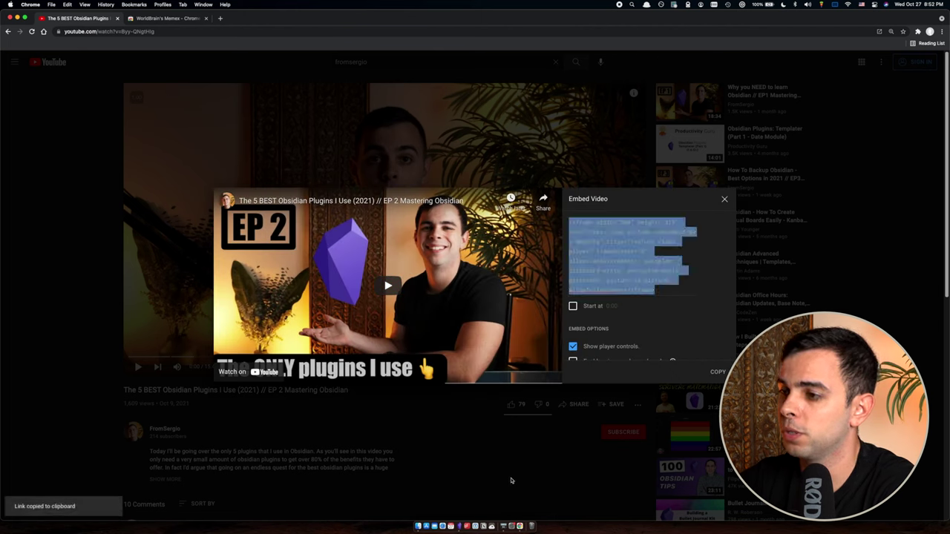
# Paste the video's iframe code below the thumbnail link in Obsidian's Episode 4 note and preview the note
pyautogui.click(460, 526)
pyautogui.press('super+v')
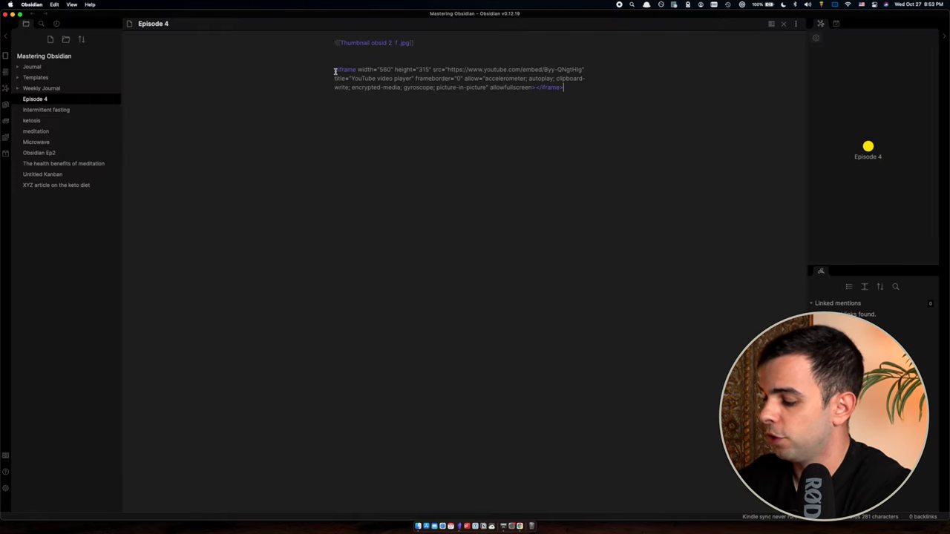
pyautogui.press('super+e')
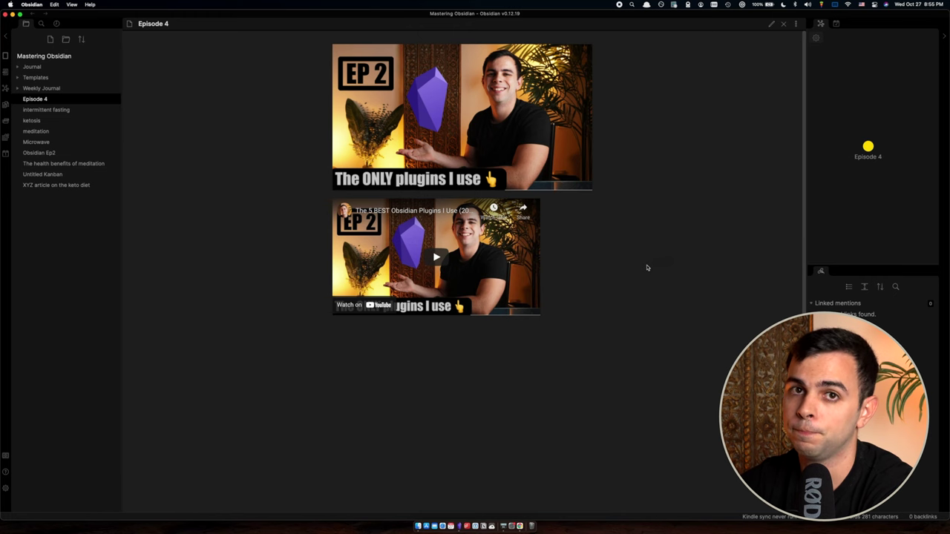
# Switch to Chrome, close the video's embed dialog, add the WorldBrain's Memex extension, and reload the YouTube video page
pyautogui.click(521, 527)
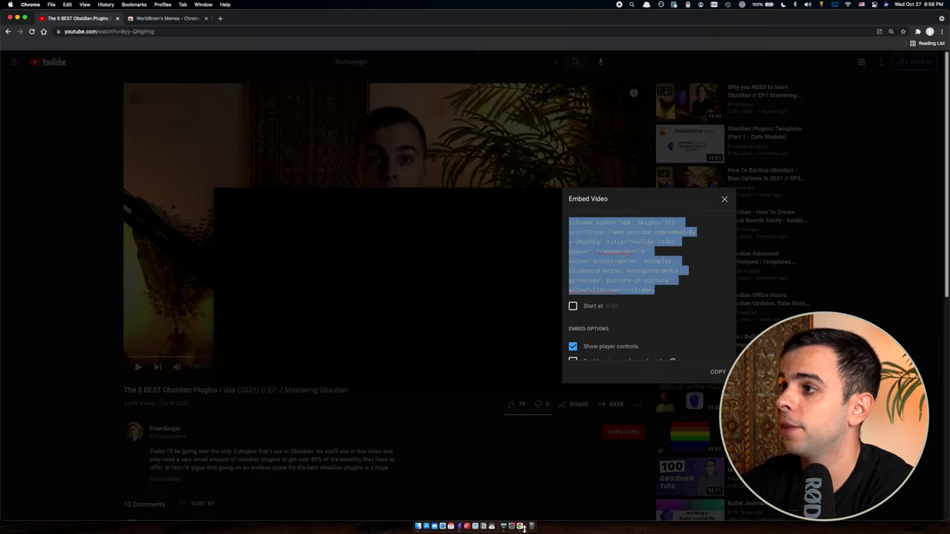
pyautogui.click(725, 199)
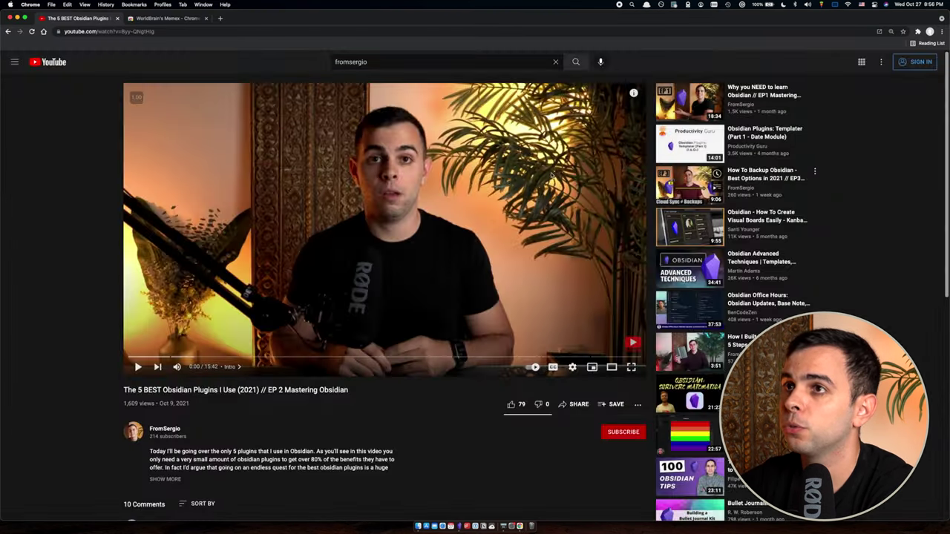
pyautogui.click(169, 20)
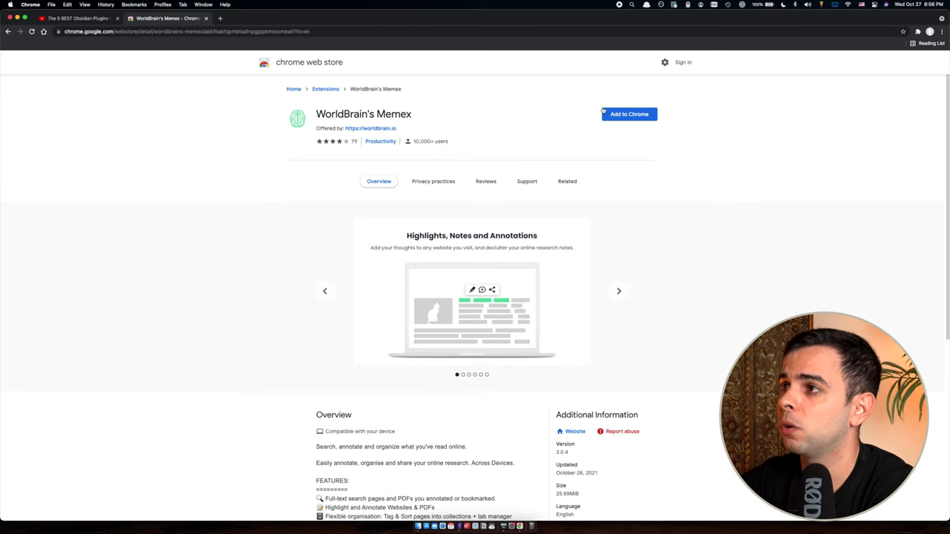
pyautogui.click(627, 113)
pyautogui.click(65, 19)
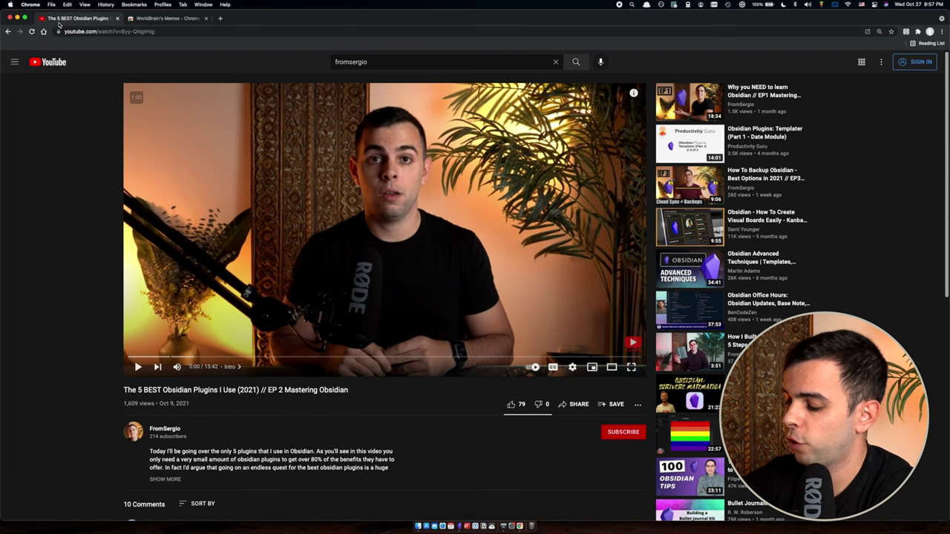
pyautogui.press('super+r')
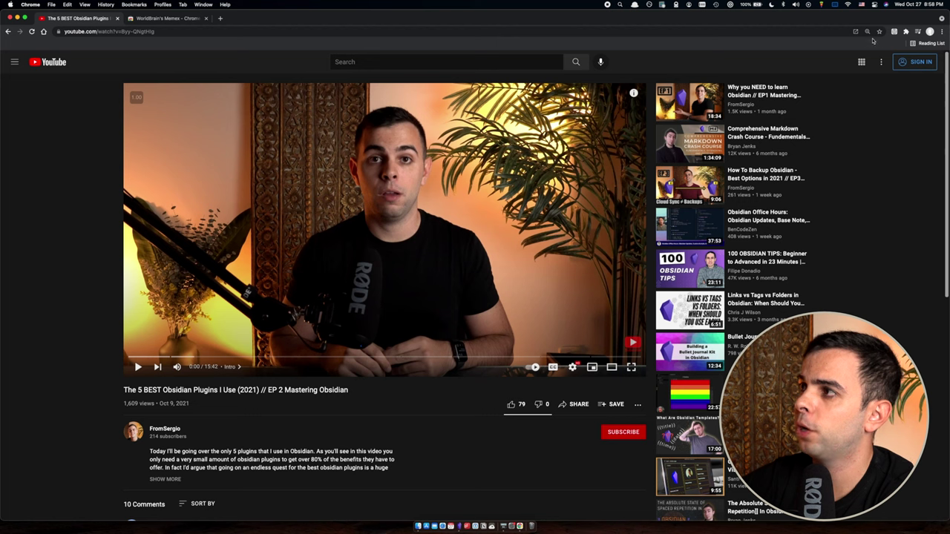
# Enable the Memex sidebar on all pages
pyautogui.click(894, 32)
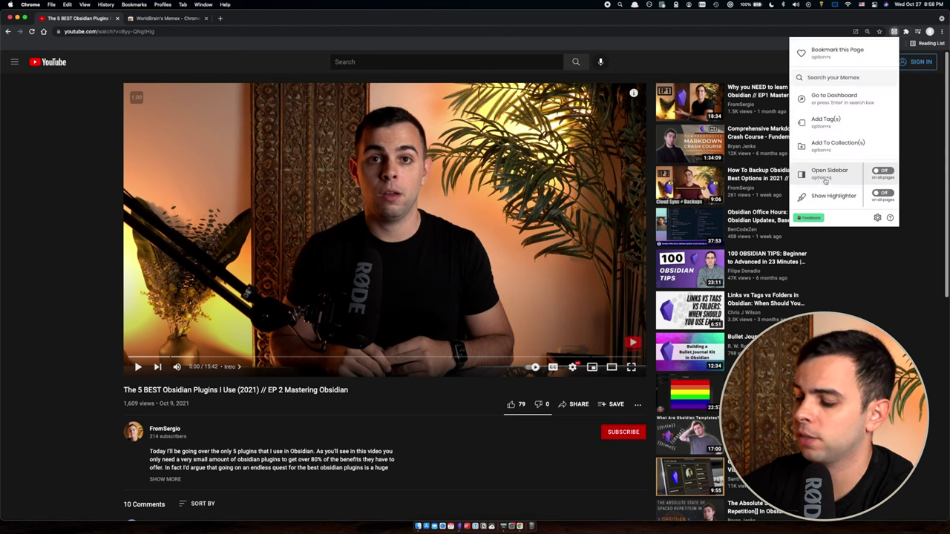
pyautogui.click(881, 172)
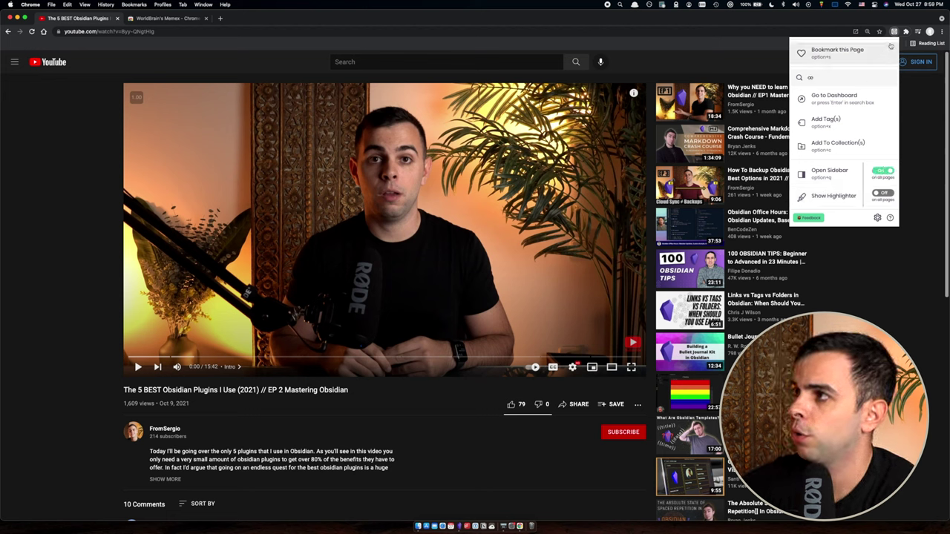
pyautogui.hotkey('alt', 'q')
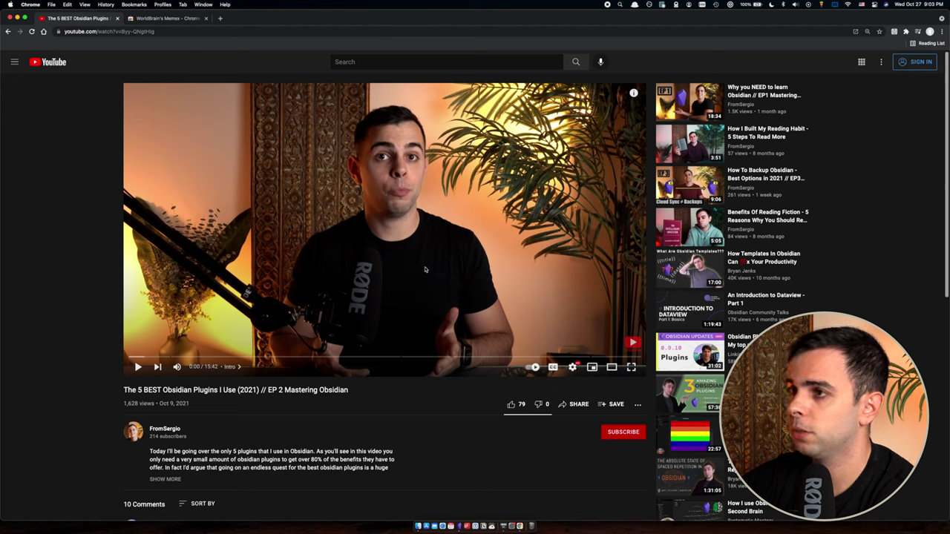
# Play the video and start a Memex note with a timestamp link for 0:08 and the text "Cool Subscriber thing" below it
pyautogui.hotkey('alt', 'q')
pyautogui.click(425, 267)
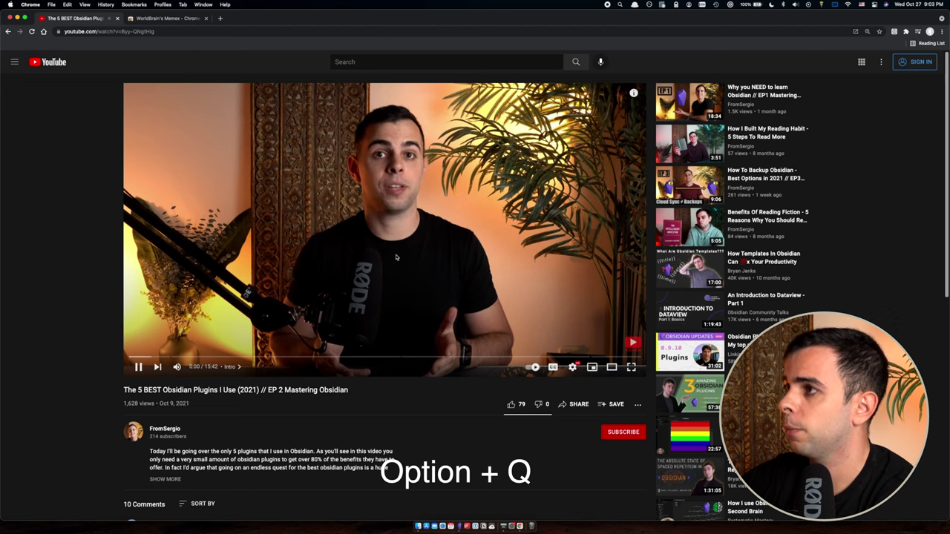
pyautogui.hotkey('alt', 'q')
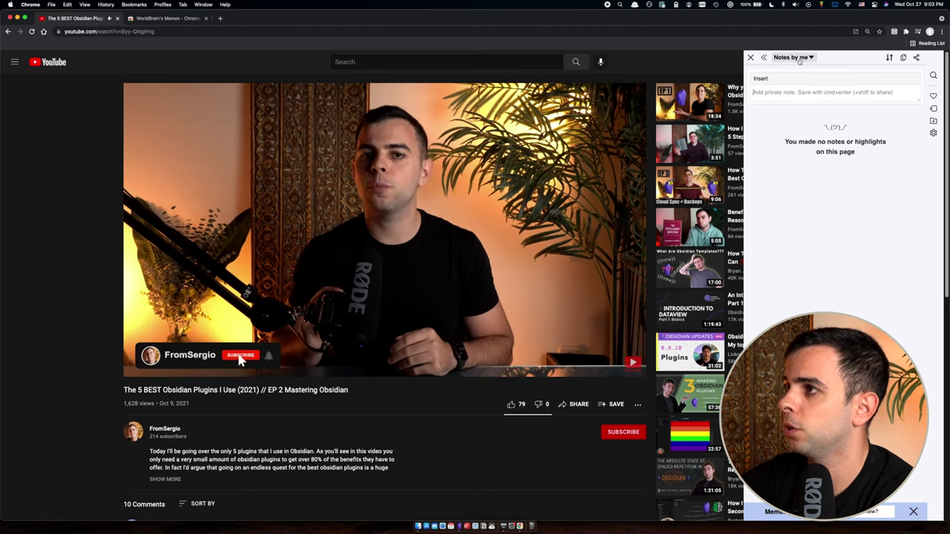
pyautogui.click(758, 79)
pyautogui.click(786, 94)
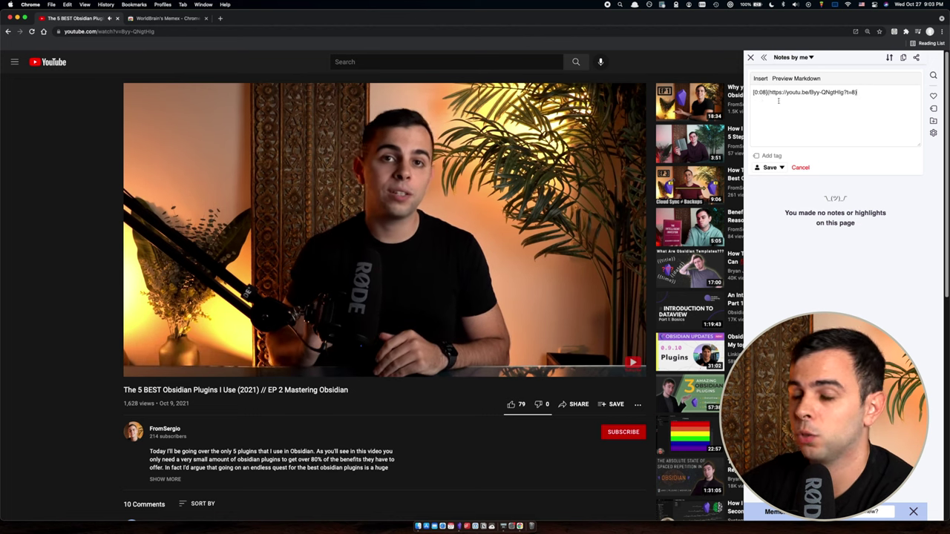
pyautogui.press('Return')
pyautogui.write('Cool Subscriber thing')
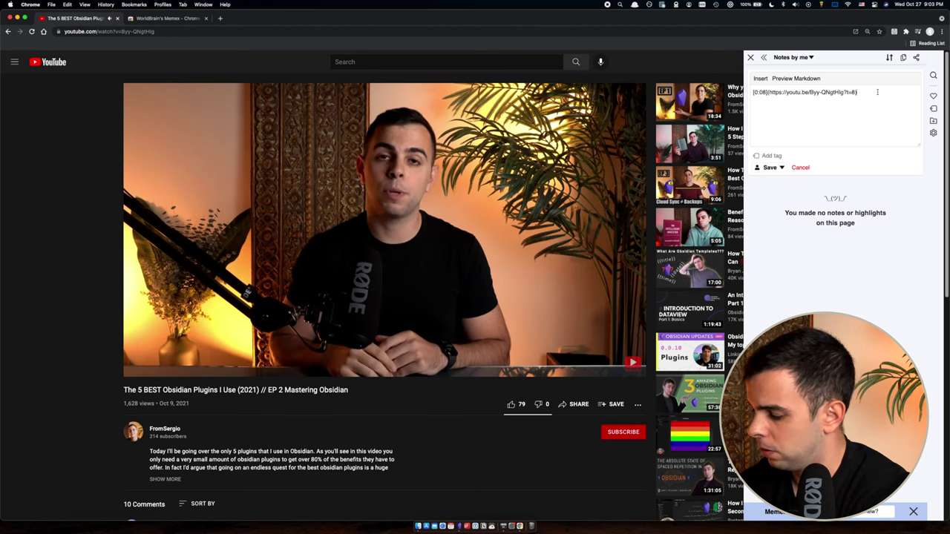
pyautogui.press('Return')
pyautogui.press('Return')
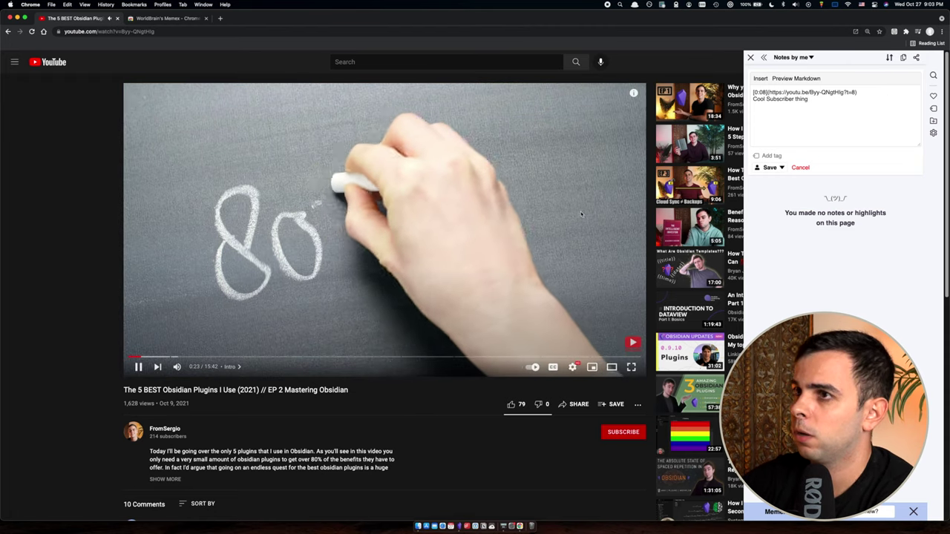
# Pause the video at 0:58 and add its timestamp link to the Memex note, with "Not great lighting" below it
pyautogui.press('Escape')
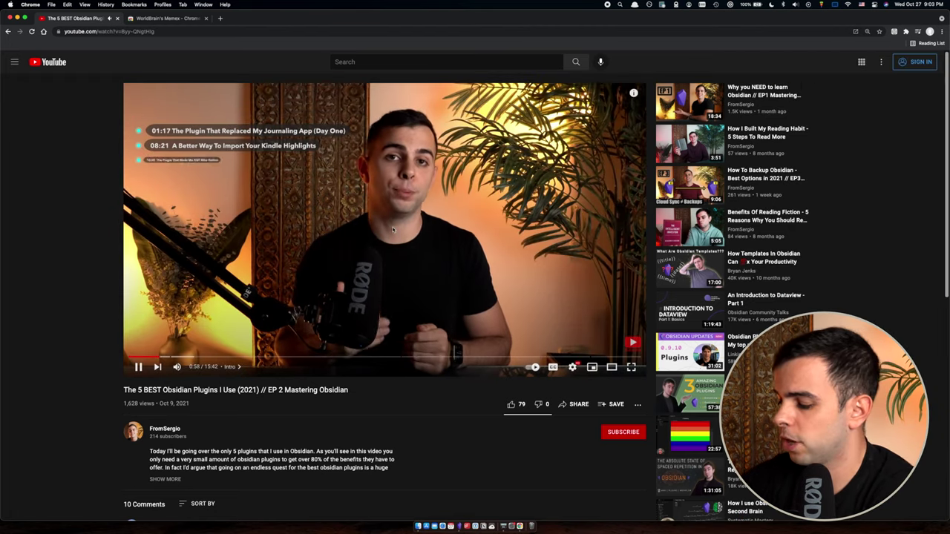
pyautogui.click(244, 221)
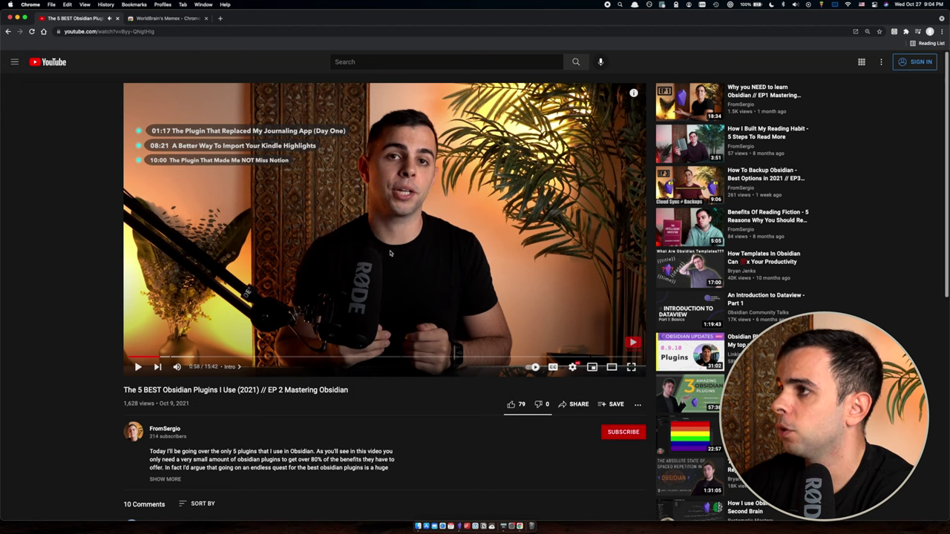
pyautogui.hotkey('alt', 'e')
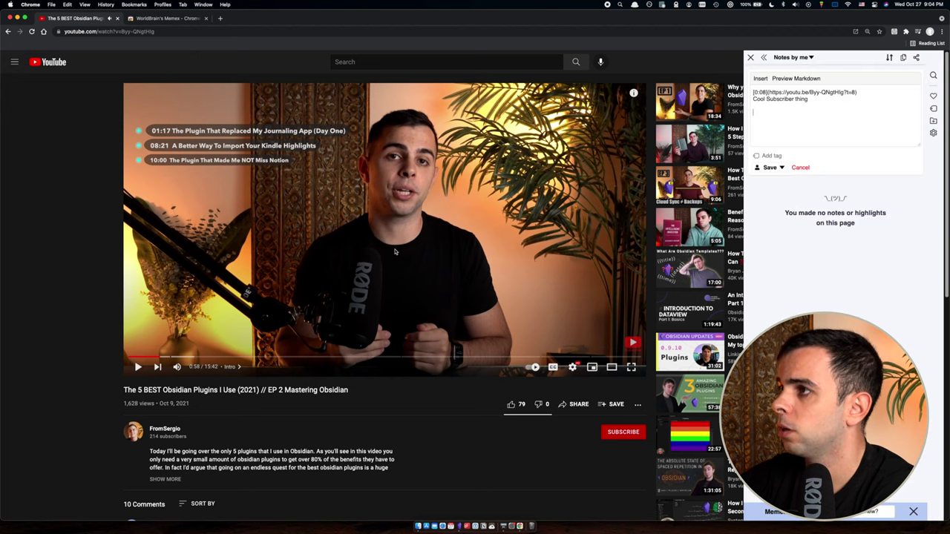
pyautogui.click(760, 78)
pyautogui.click(771, 92)
pyautogui.press('Return')
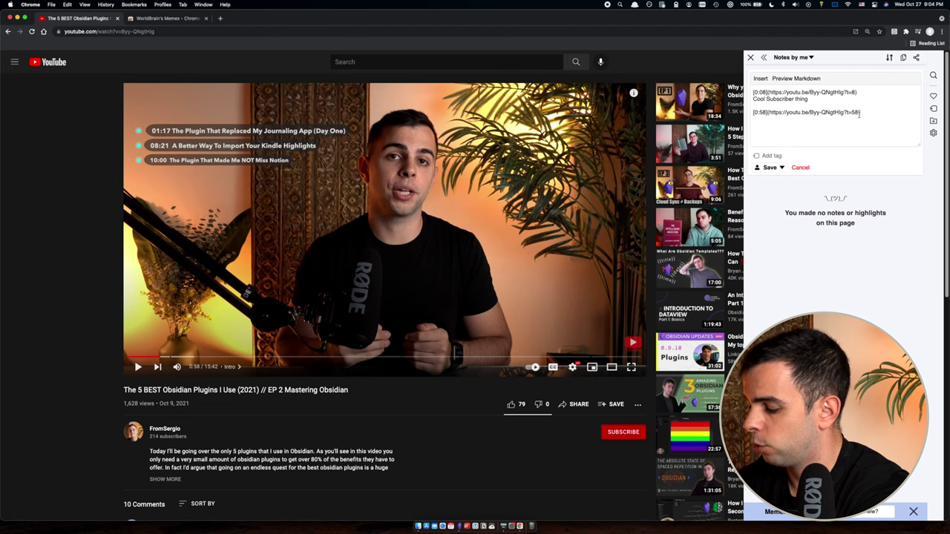
pyautogui.write('Not great lighting')
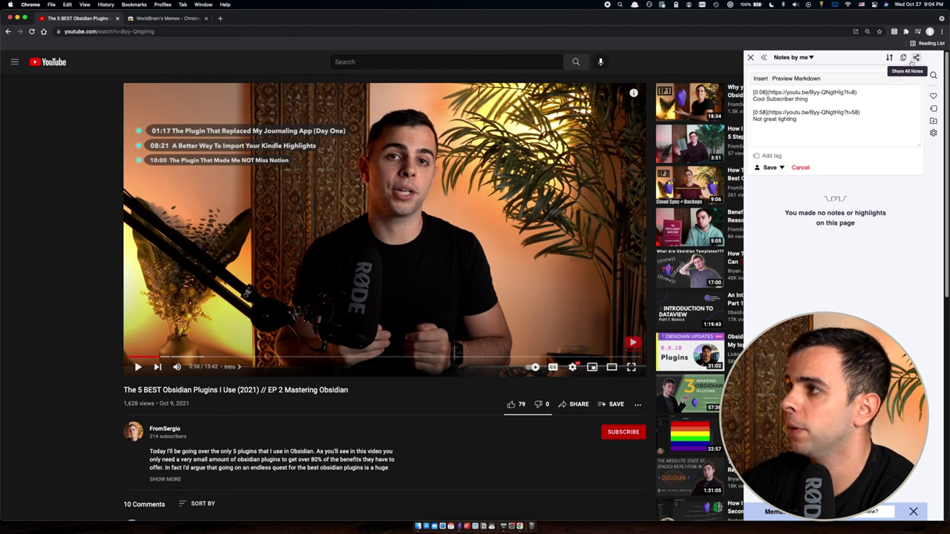
# Copy both timestamped notes from Memex into Obsidian's Episode 4 note below the YouTube iframe code and preview the note
pyautogui.moveTo(855, 124); pyautogui.dragTo(714, 86)
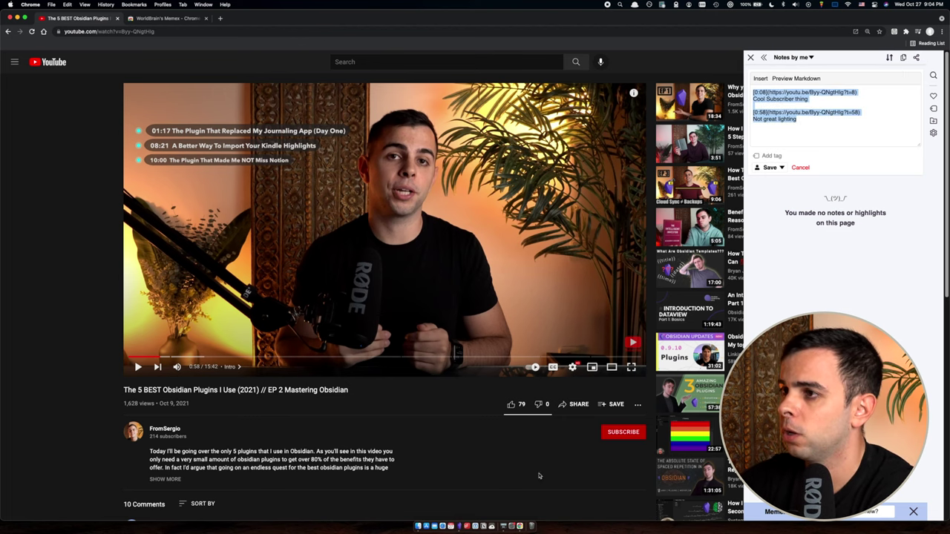
pyautogui.click(458, 527)
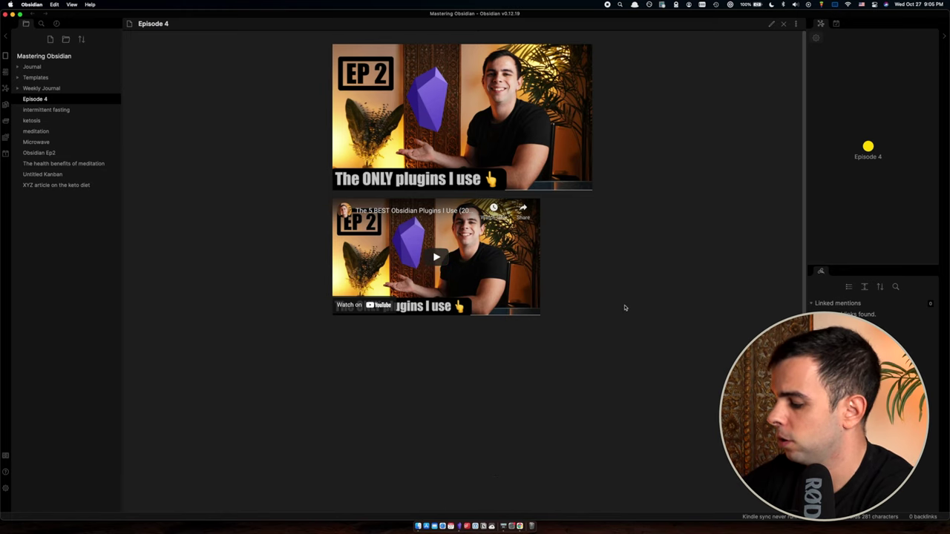
pyautogui.press('super+e')
pyautogui.press('super+e')
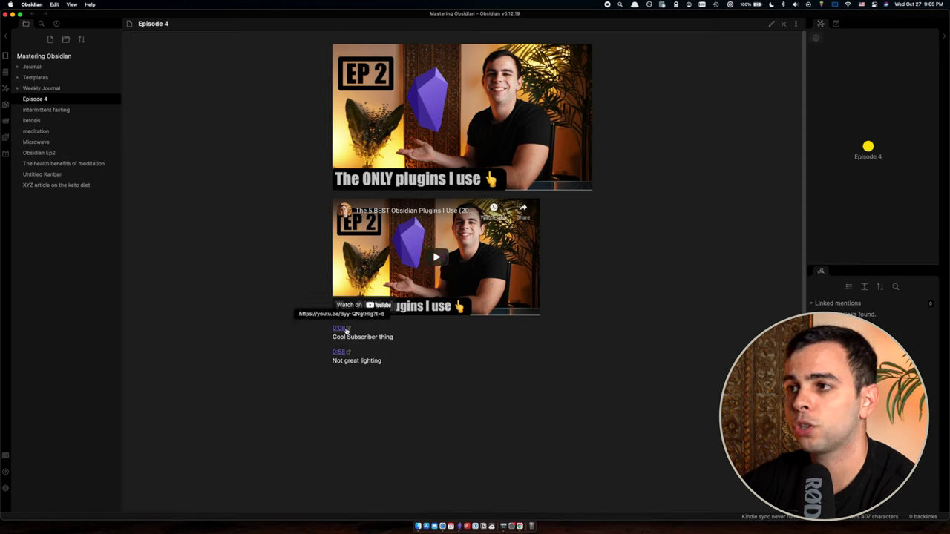
# Test playing and pausing the embedded YouTube video in the Episode 4 preview
pyautogui.click(453, 254)
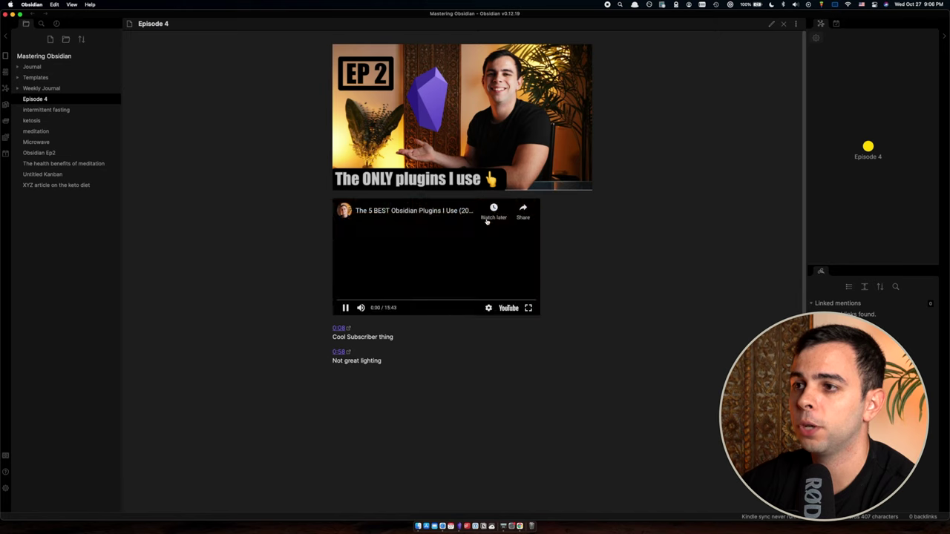
pyautogui.click(344, 308)
pyautogui.click(342, 298)
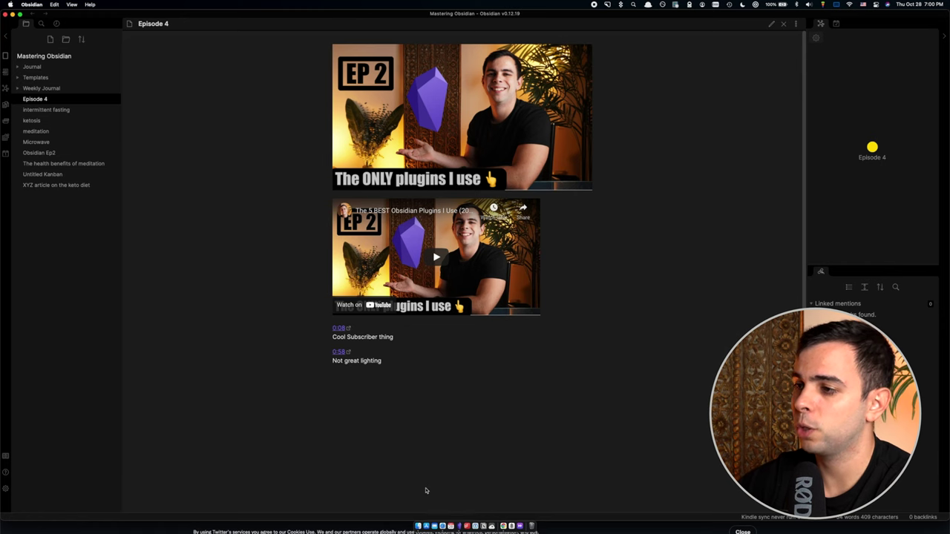
# Switch to Chrome and copy the embed code of the tweet "A random single tweet." from Twitter Publish
pyautogui.click(503, 526)
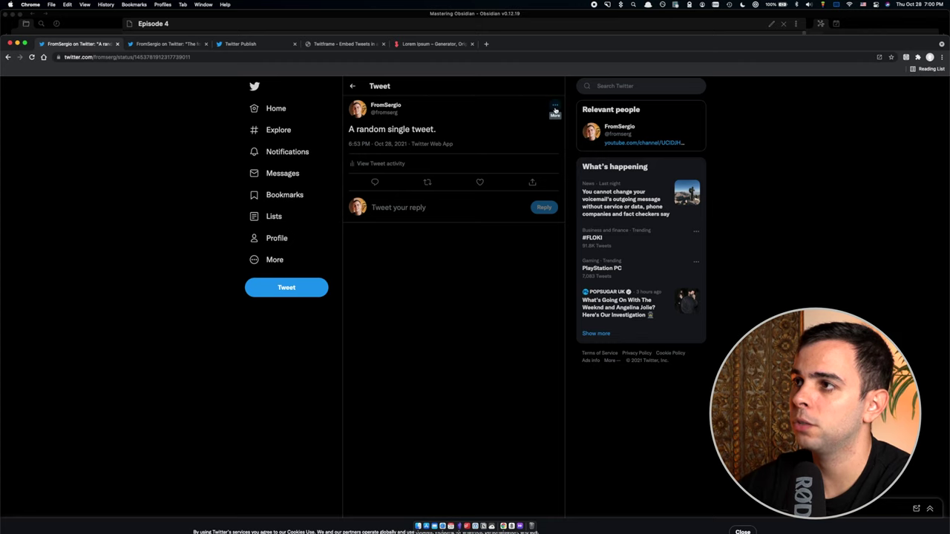
pyautogui.click(555, 108)
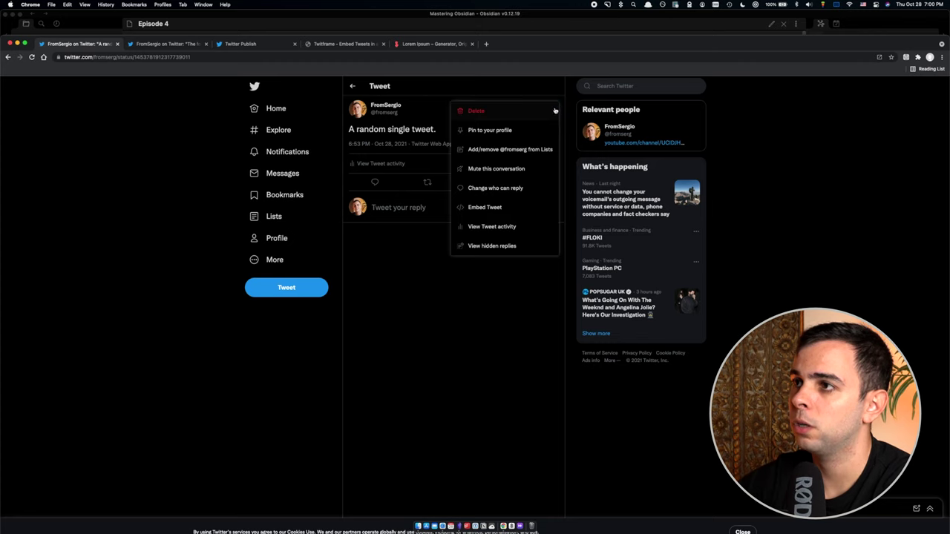
pyautogui.click(495, 207)
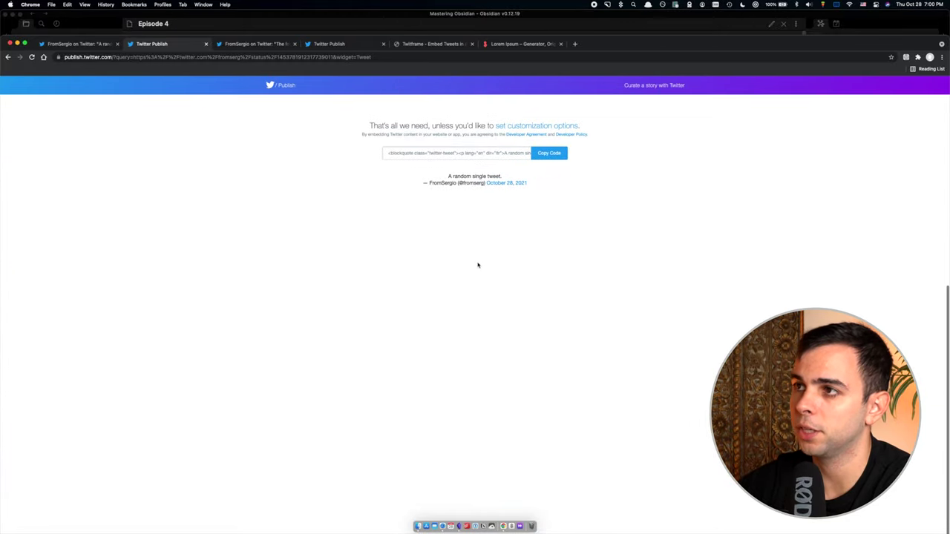
pyautogui.click(536, 156)
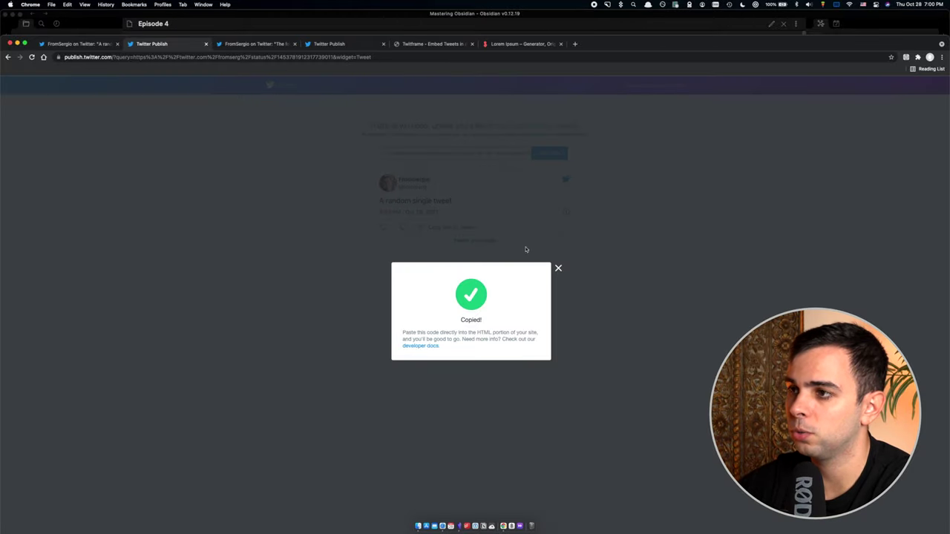
# Paste the tweet's embed code below the timestamped notes in Obsidian's Episode 4 note and preview the note
pyautogui.click(458, 528)
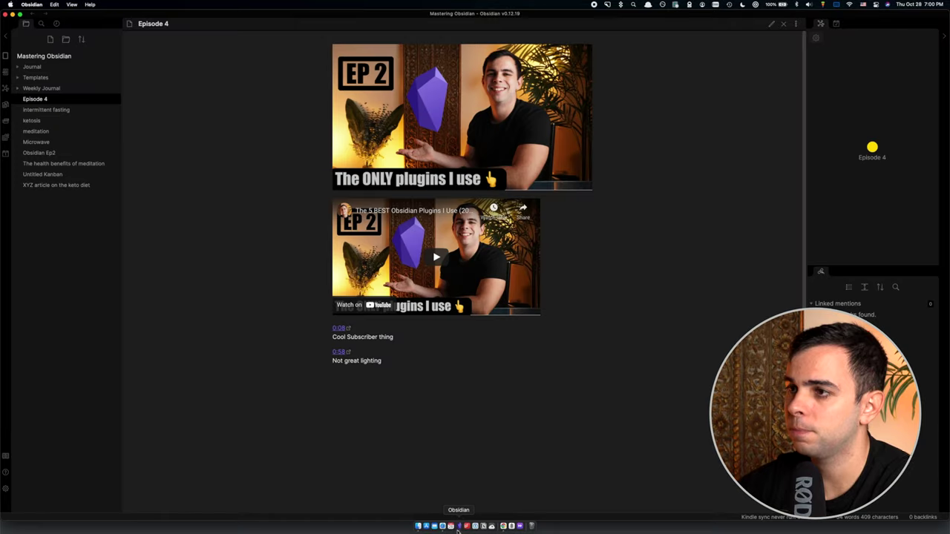
pyautogui.press('super+e')
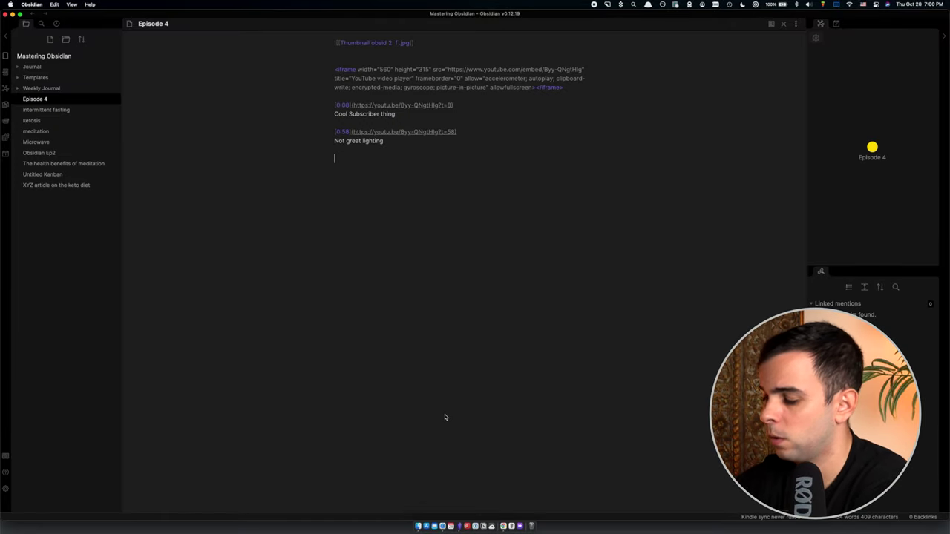
pyautogui.press('super+v')
pyautogui.press('super+e')
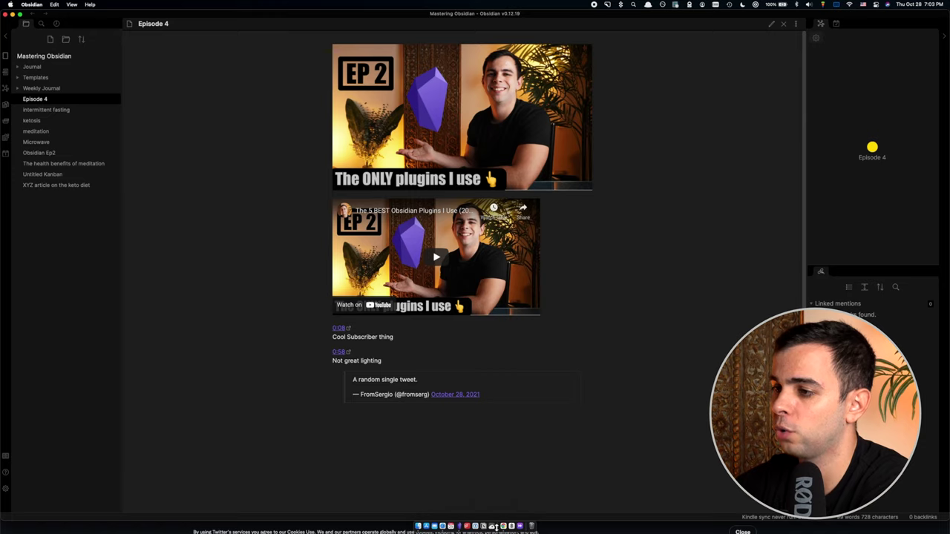
# Copy Twitframe's example iframe code from Chrome into Obsidian's Episode 4 note below the tweet embed code and preview the note
pyautogui.click(502, 526)
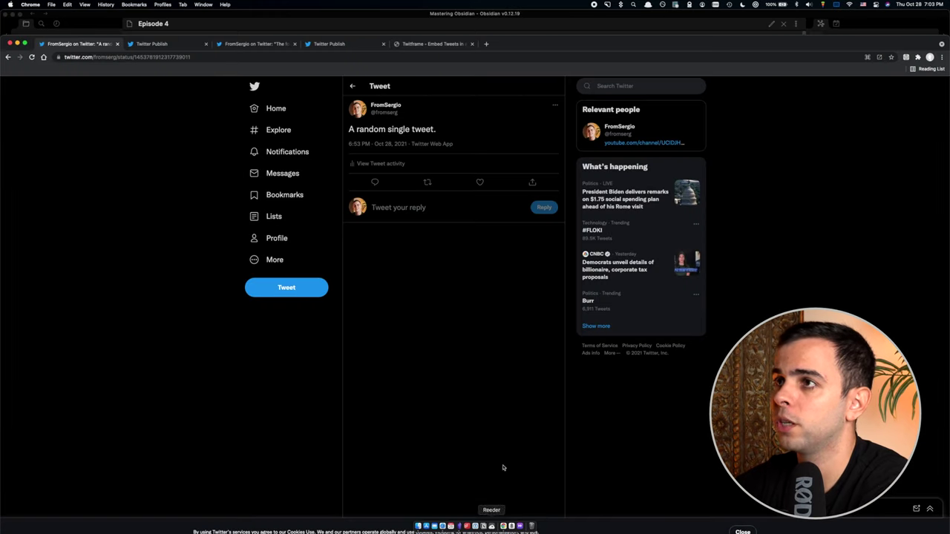
pyautogui.click(444, 45)
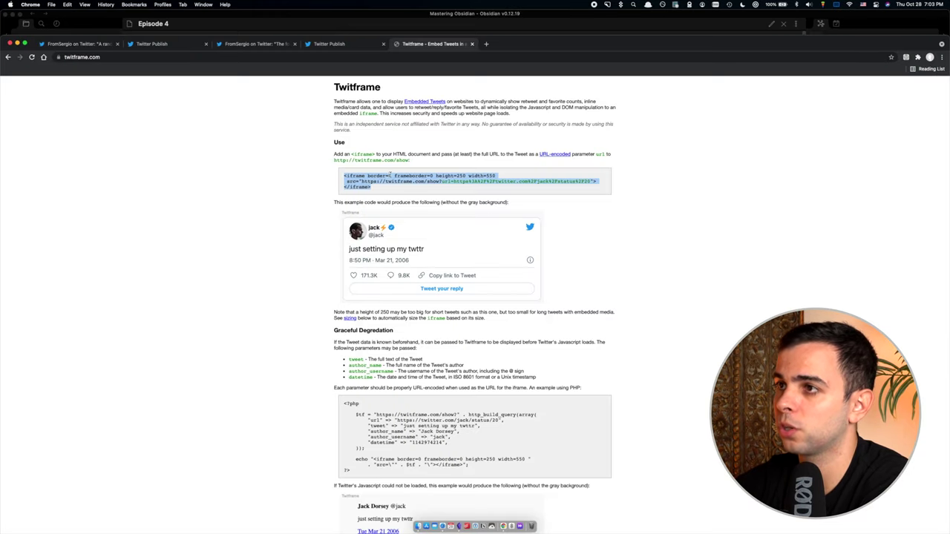
pyautogui.moveTo(388, 187); pyautogui.dragTo(306, 178)
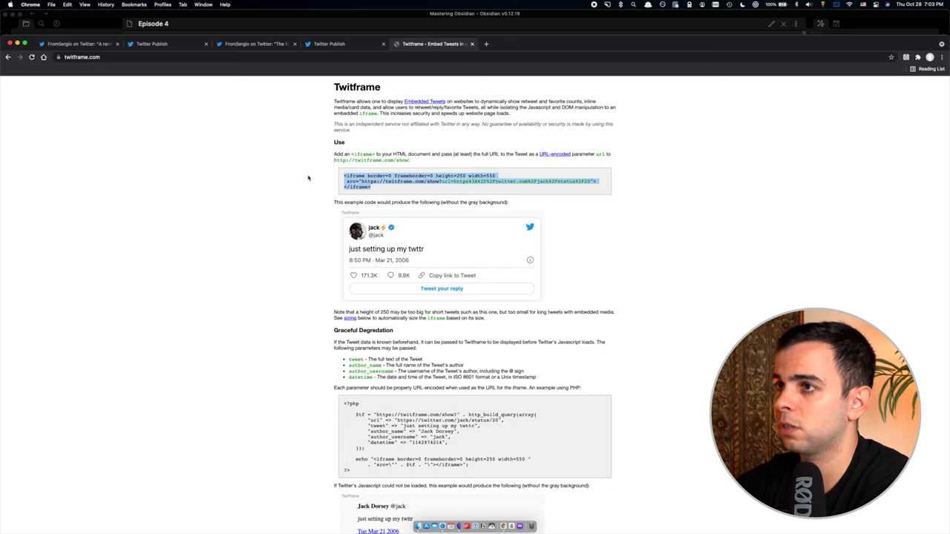
pyautogui.press('super+Tab')
pyautogui.press('super+e')
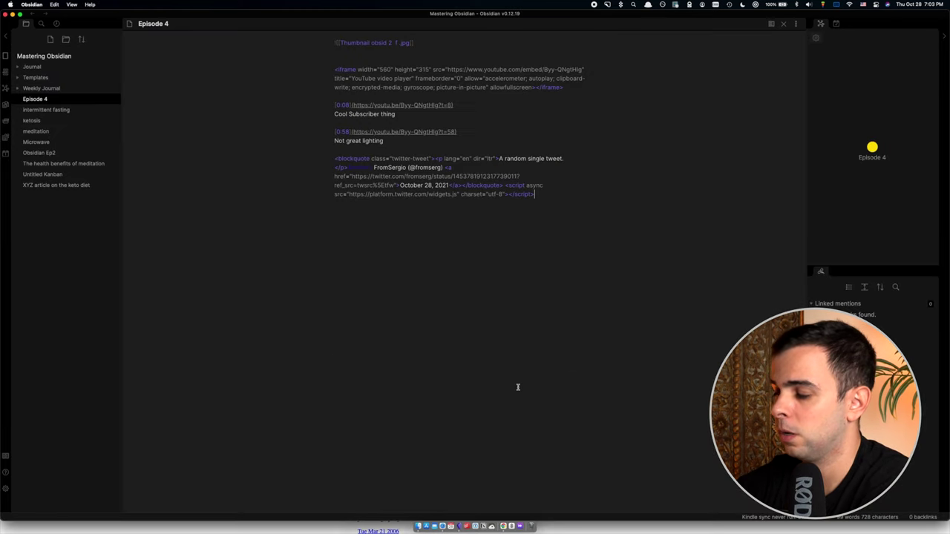
pyautogui.press('super+e')
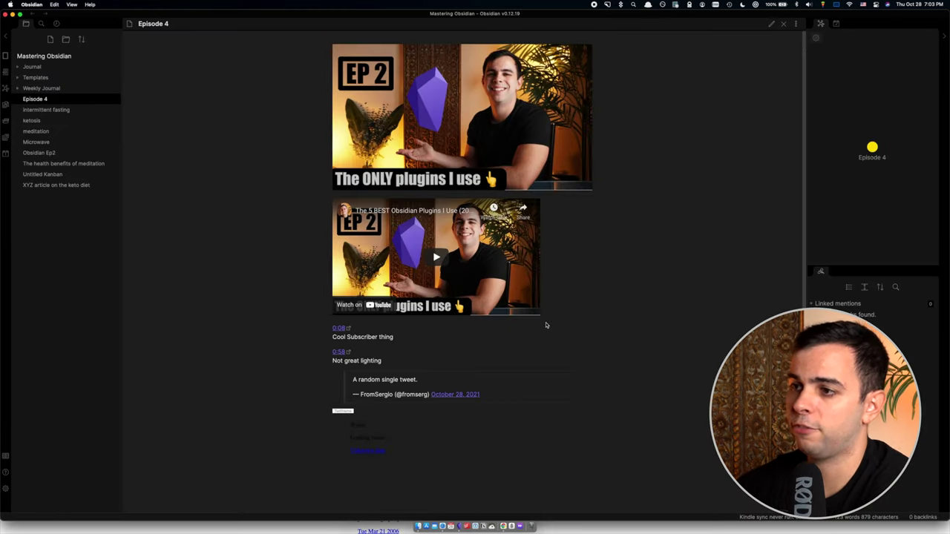
# Remove the example tweet's encoded URL from the Twitframe iframe code in the Episode 4 note
pyautogui.scroll(-2, 515, 354)
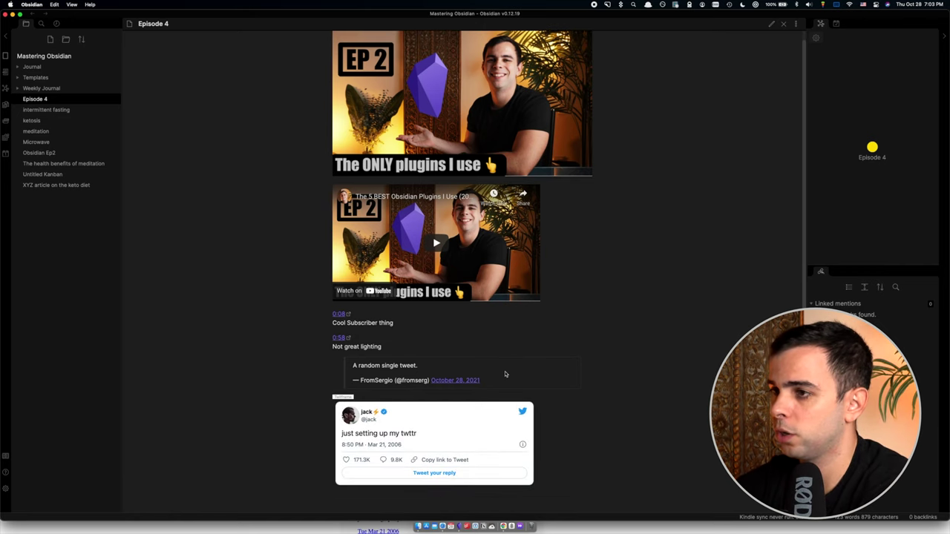
pyautogui.press('super+e')
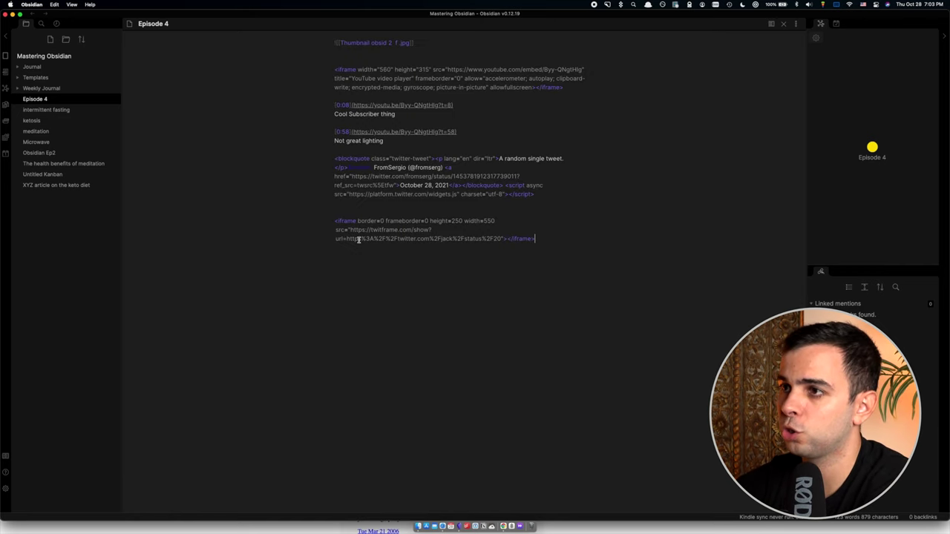
pyautogui.moveTo(347, 238); pyautogui.dragTo(509, 238)
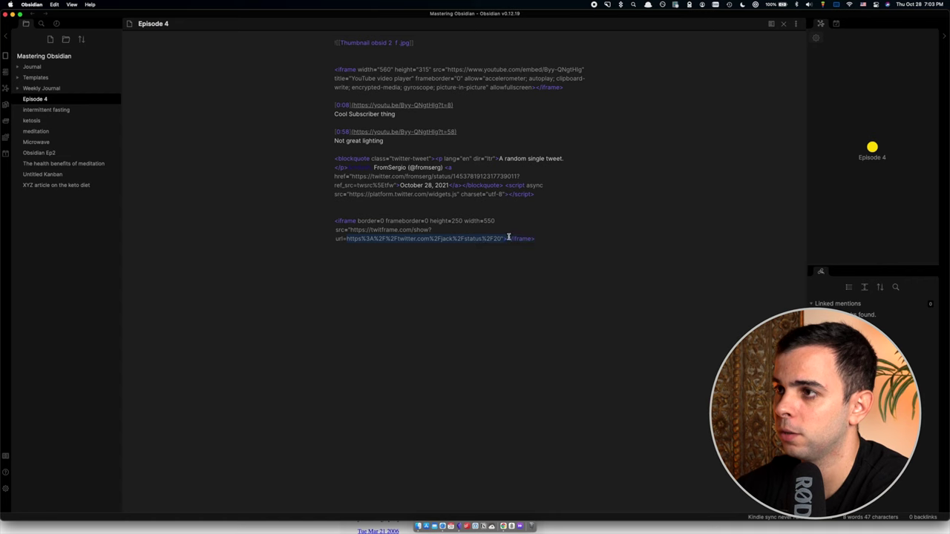
pyautogui.press('BackSpace')
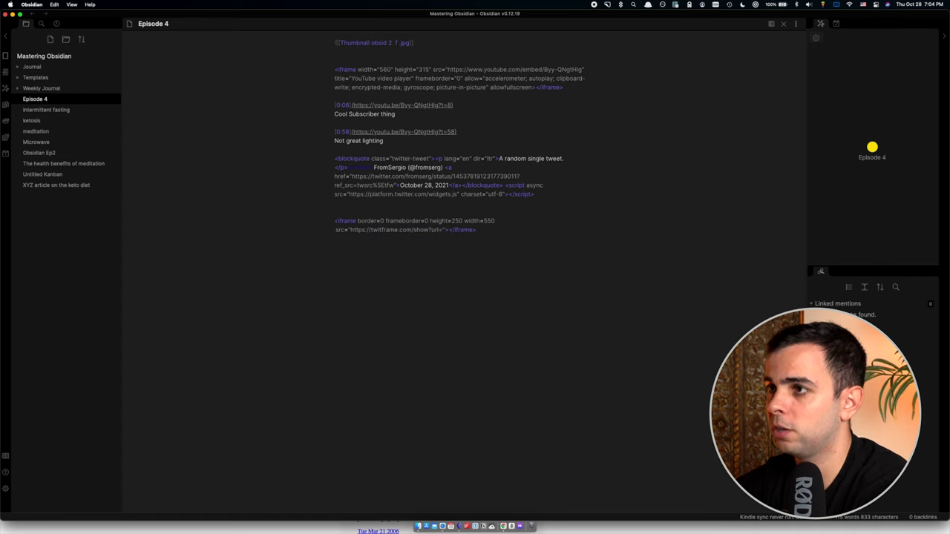
# Copy the URL of the tweet "A random single tweet." from Chrome into the iframe's url parameter in Obsidian and preview the note
pyautogui.press('super+Tab')
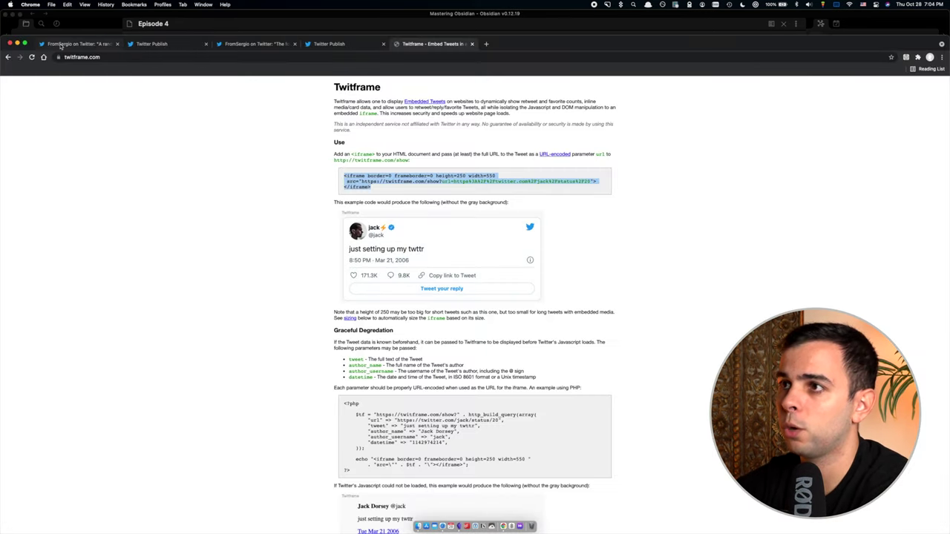
pyautogui.click(100, 43)
pyautogui.click(240, 54)
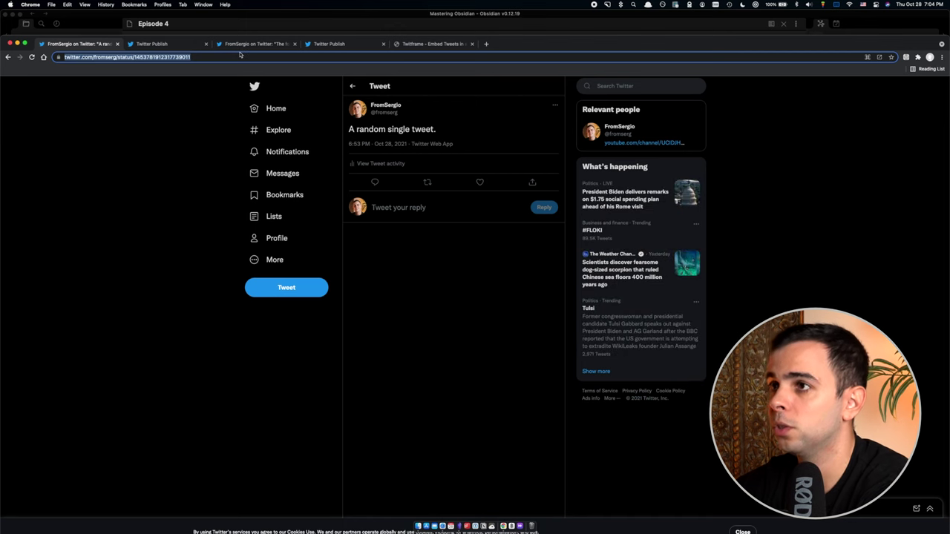
pyautogui.press('super+c')
pyautogui.press('super+Tab')
pyautogui.press('super+v')
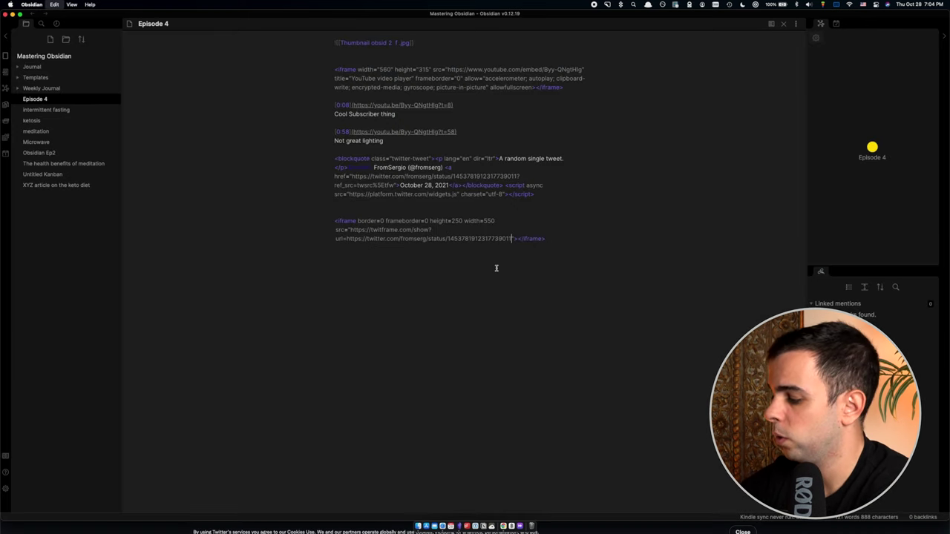
pyautogui.press('super+e')
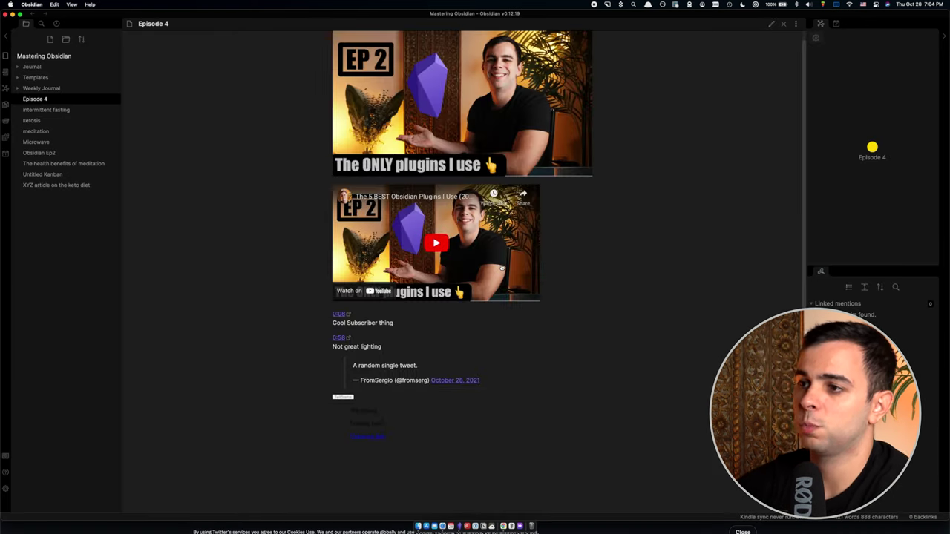
pyautogui.scroll(-2, 544, 454)
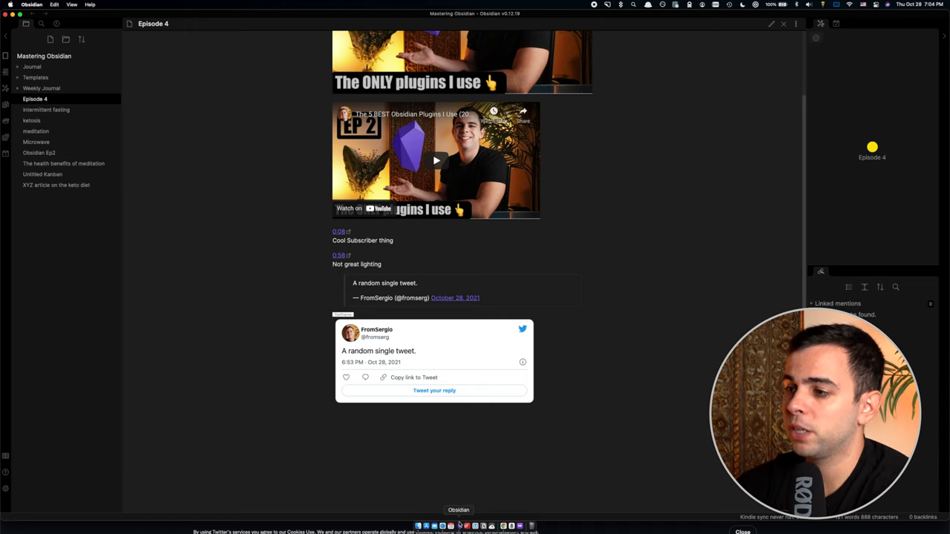
# Replace the tweet URL in Obsidian's Twitframe iframe with the nonsensical thread's URL from Chrome and preview the note
pyautogui.click(503, 525)
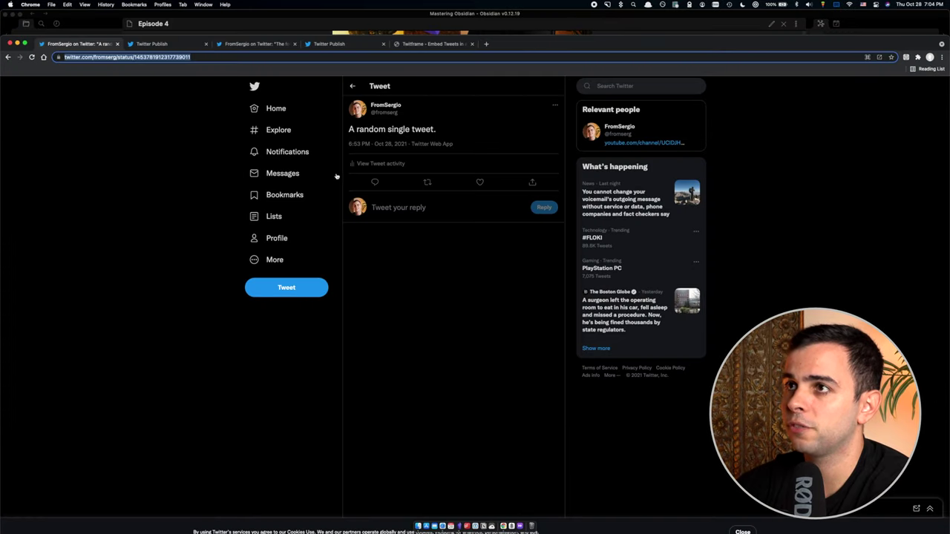
pyautogui.click(241, 46)
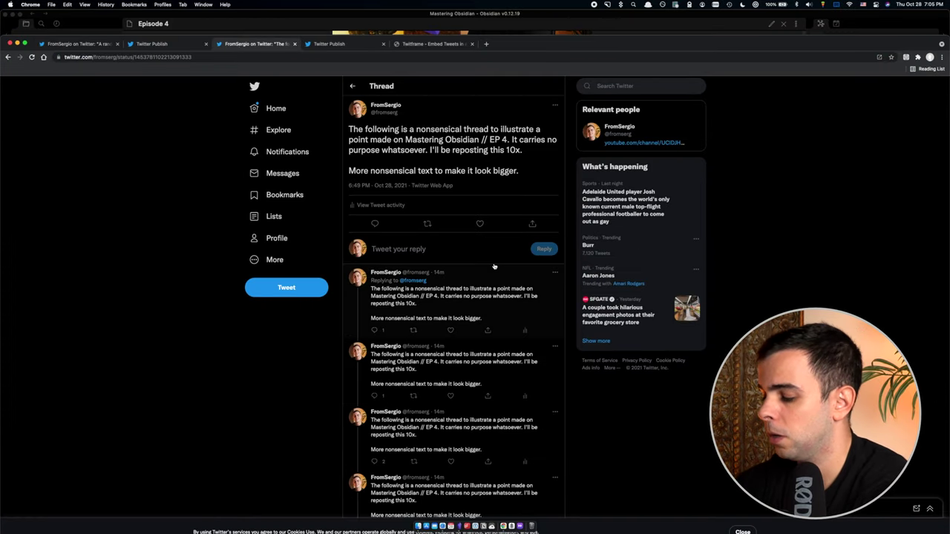
pyautogui.click(204, 58)
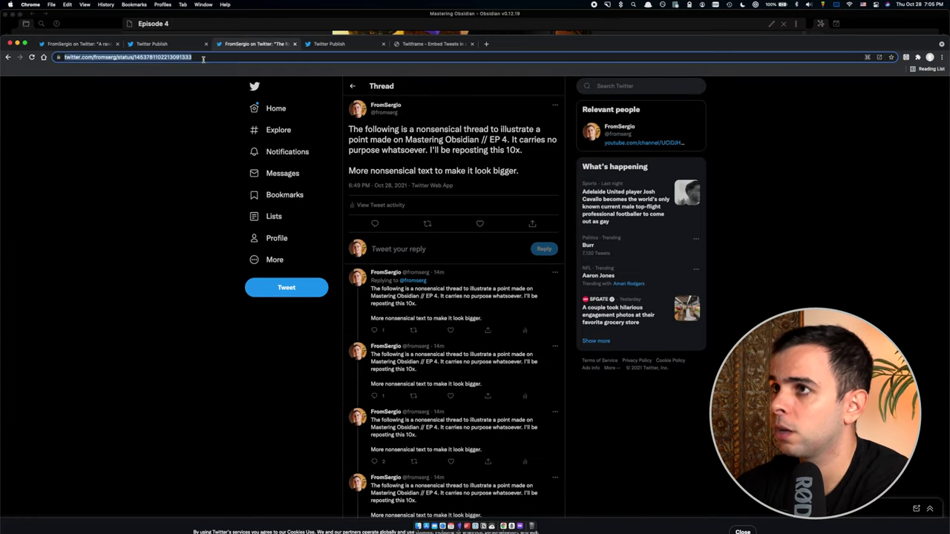
pyautogui.press('super+Tab')
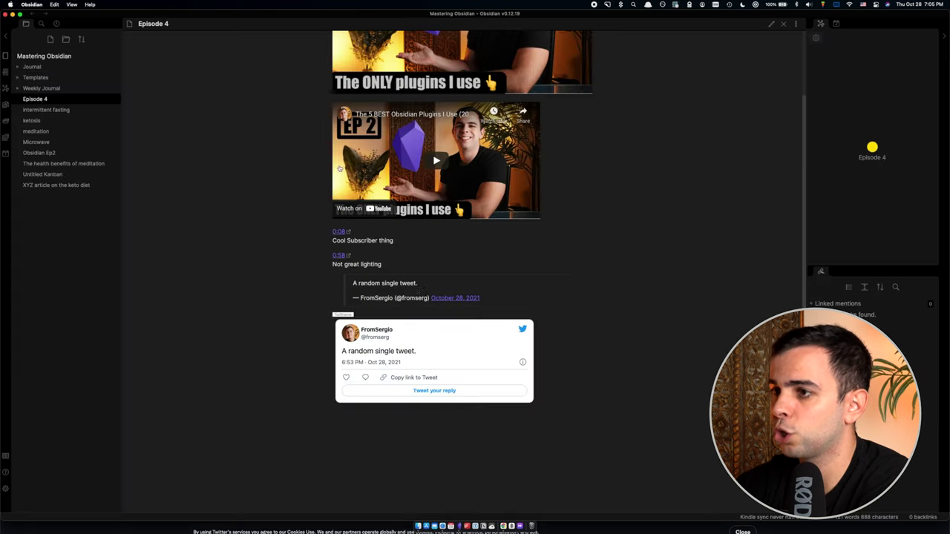
pyautogui.press('super+e')
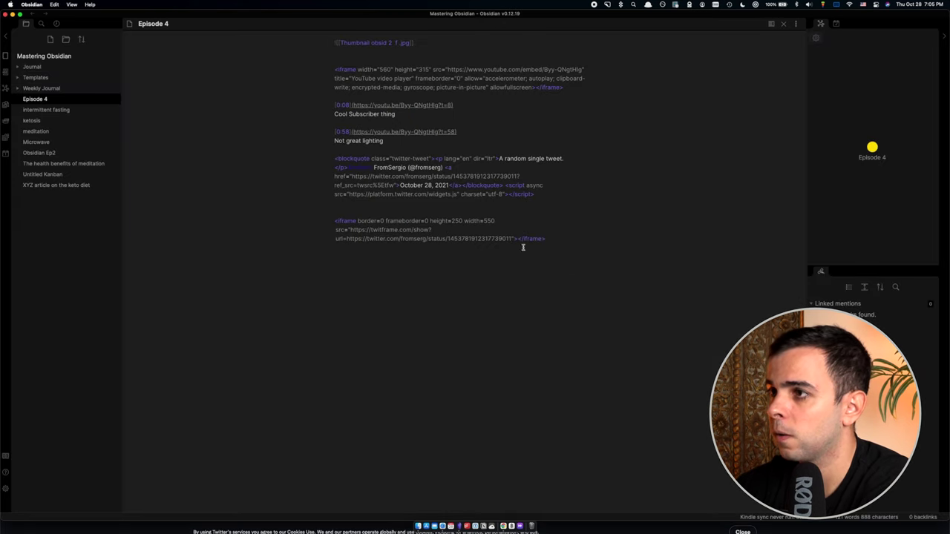
pyautogui.press('super+e')
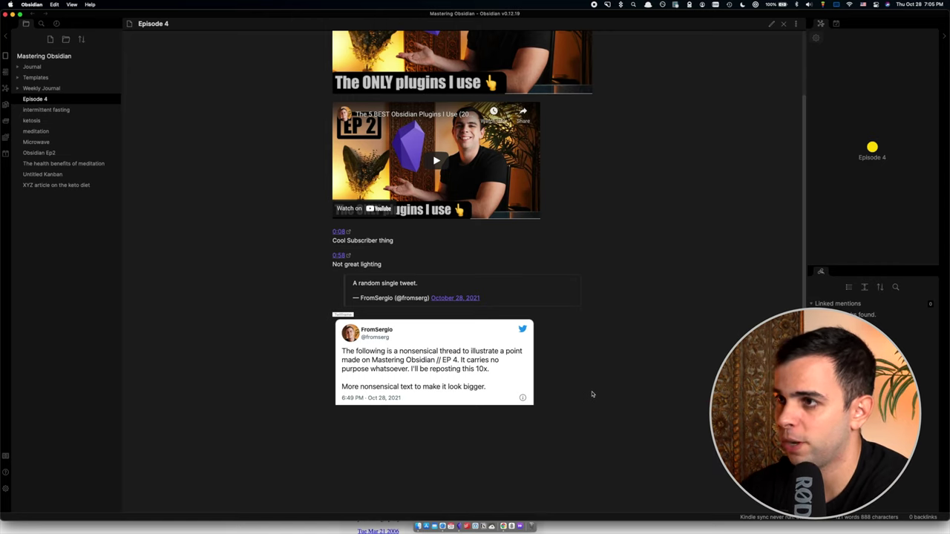
# Delete the Twitframe iframe code from the Episode 4 note and switch to the nonsensical Twitter thread in Chrome
pyautogui.press('super+e')
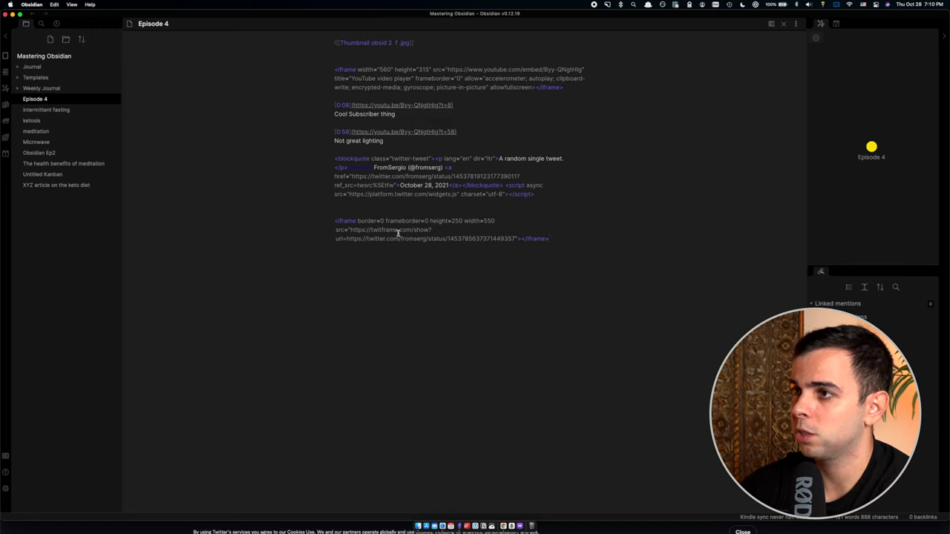
pyautogui.moveTo(575, 238); pyautogui.dragTo(339, 215)
pyautogui.press('super+Tab')
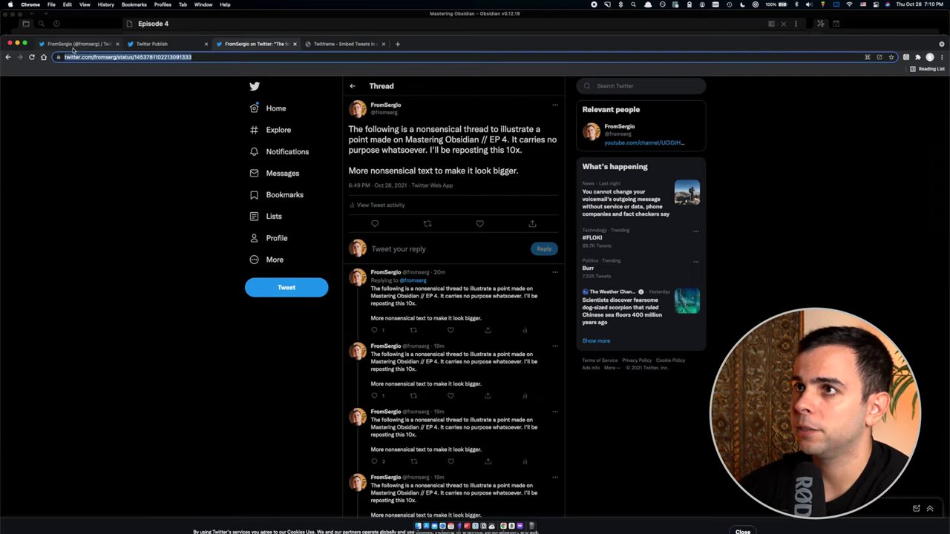
pyautogui.click(73, 45)
pyautogui.click(248, 45)
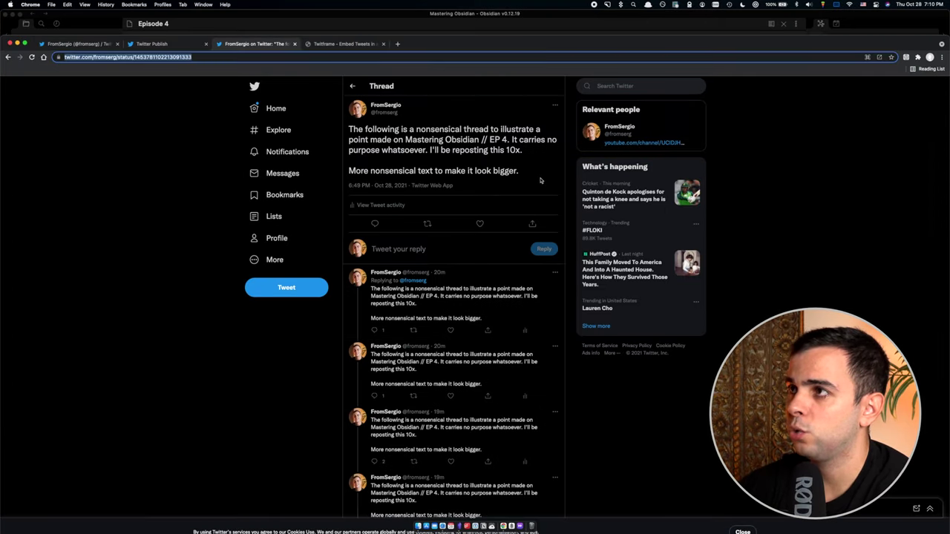
# Take a CleanShot scrolling capture of the Twitter thread from its first tweet to its last and copy the image
pyautogui.click(607, 5)
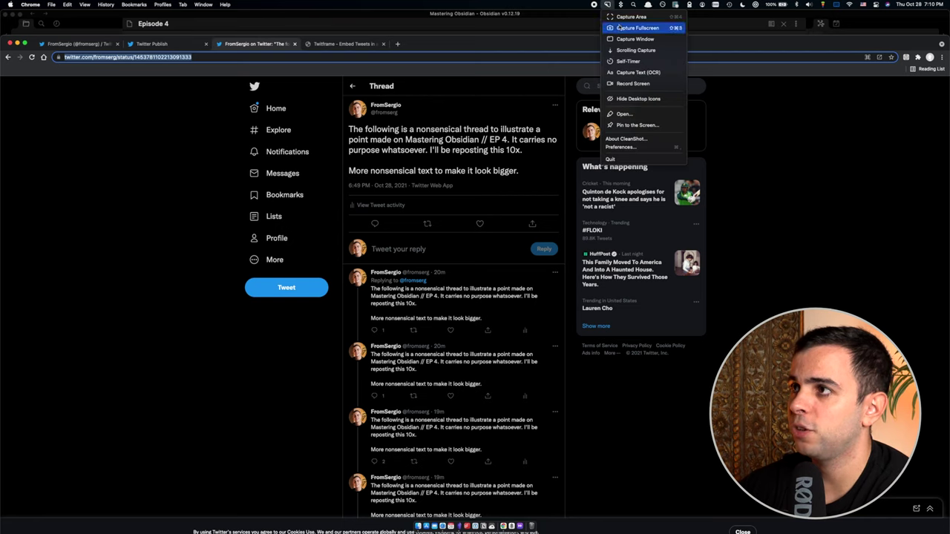
pyautogui.click(632, 51)
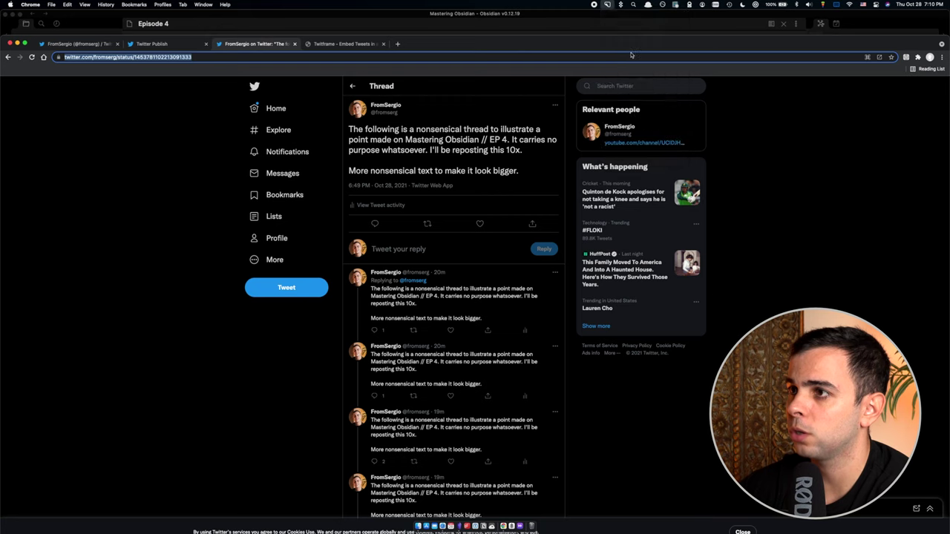
pyautogui.moveTo(344, 97); pyautogui.dragTo(564, 475)
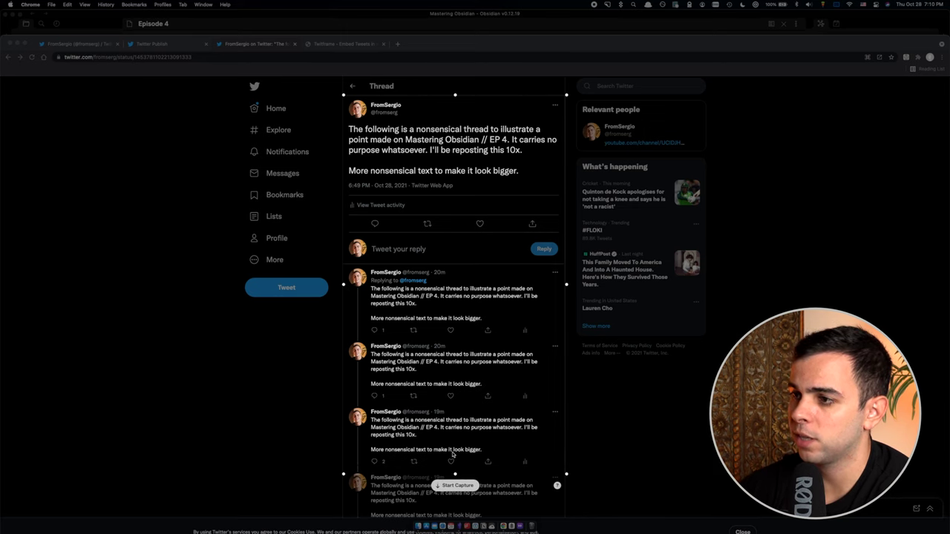
pyautogui.click(457, 485)
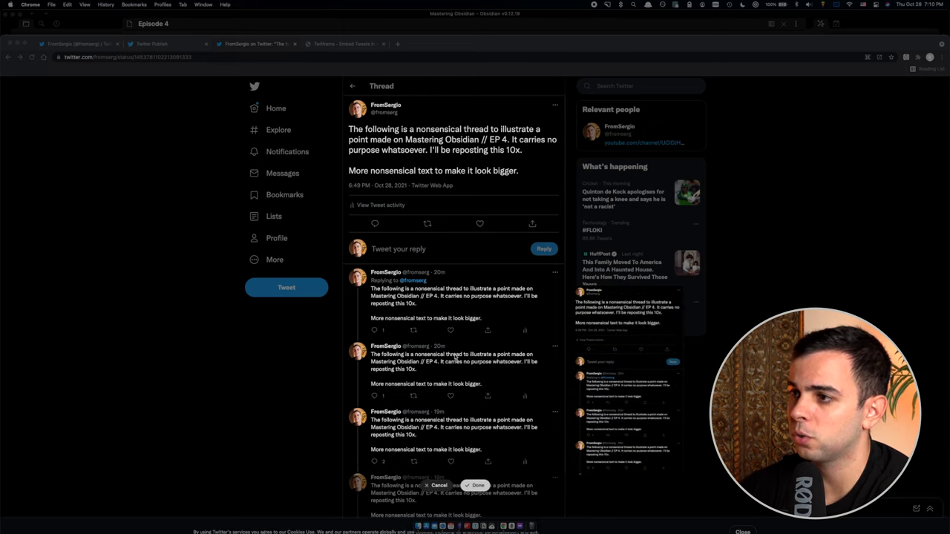
pyautogui.scroll(-8, 453, 361)
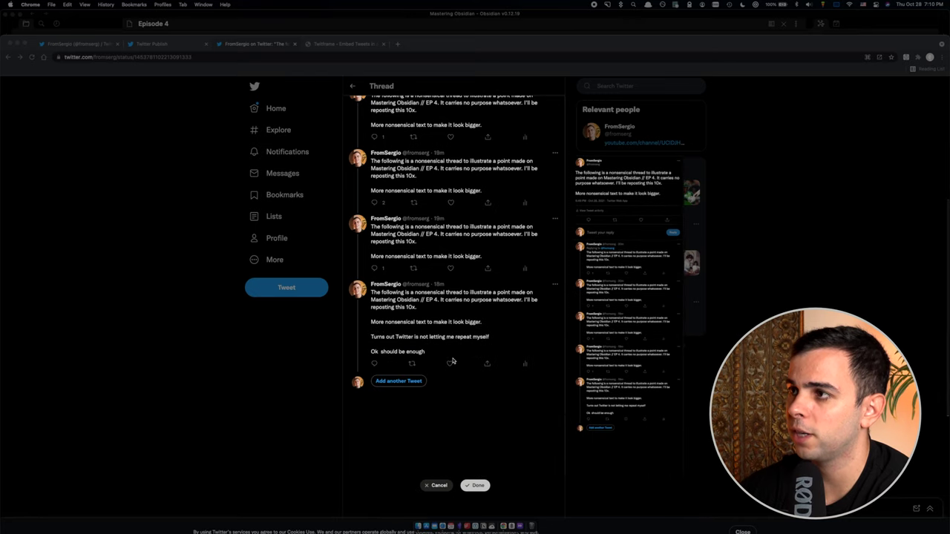
pyautogui.scroll(-2, 452, 361)
pyautogui.scroll(-1, 438, 374)
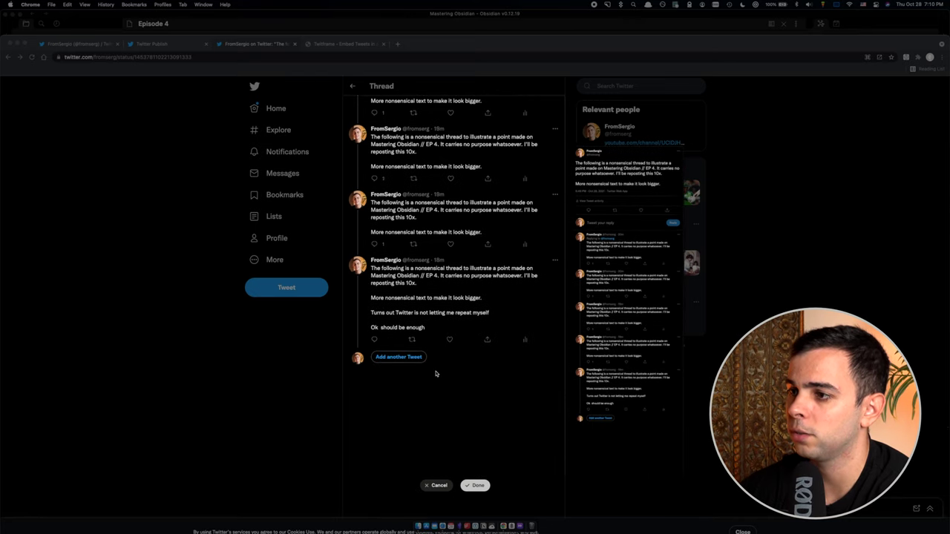
pyautogui.click(478, 486)
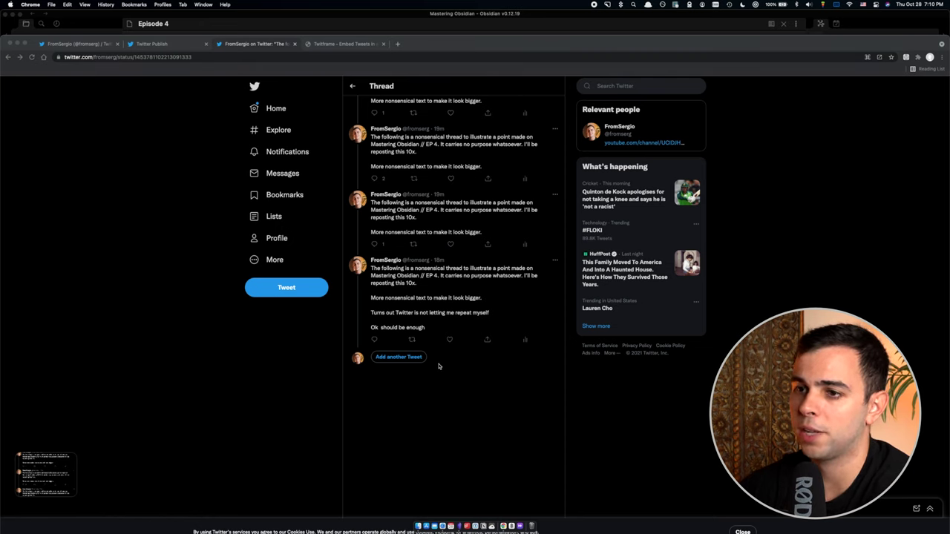
pyautogui.moveTo(53, 465)
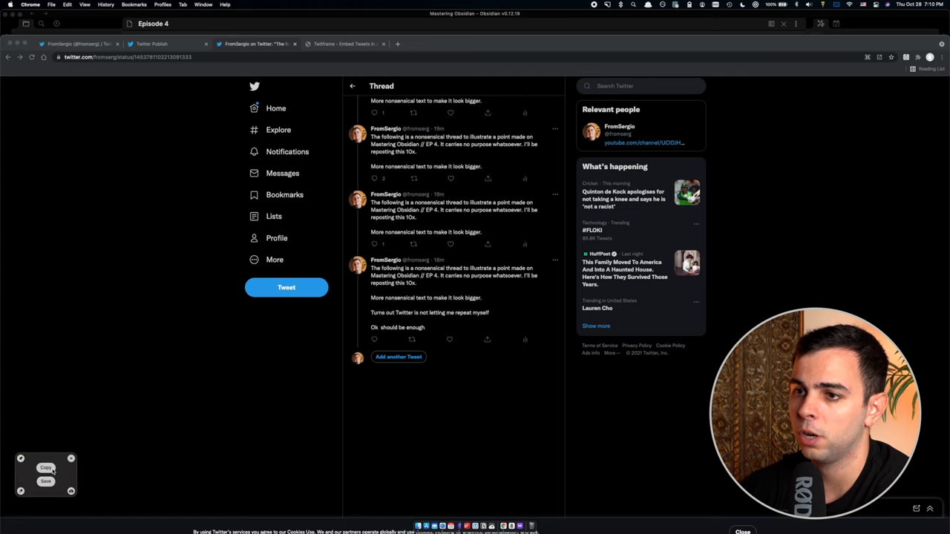
pyautogui.click(52, 469)
# Paste the captured thread image below the tweet embed code in Obsidian's Episode 4 note and preview the note
pyautogui.press('super+Tab')
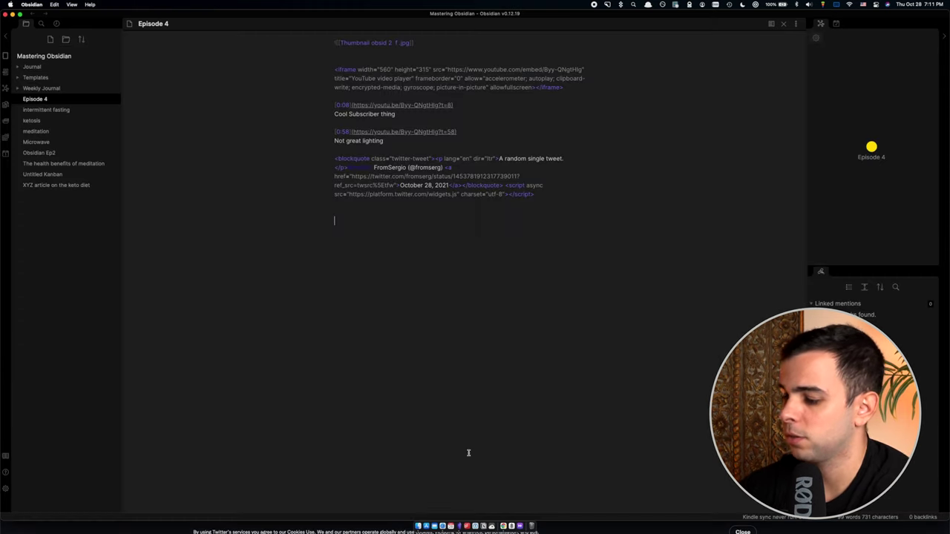
pyautogui.press('super+v')
pyautogui.press('super+e')
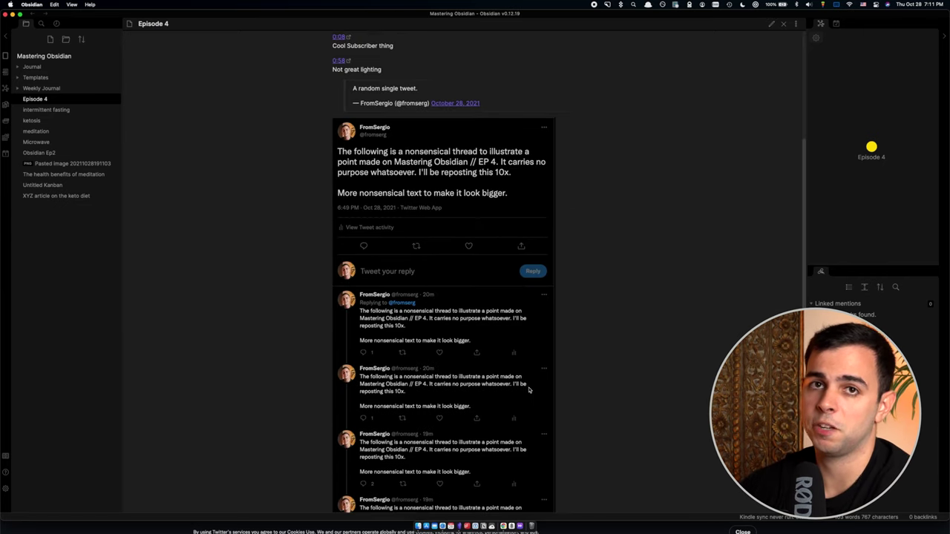
pyautogui.scroll(-1, 515, 394)
pyautogui.scroll(5, 619, 114)
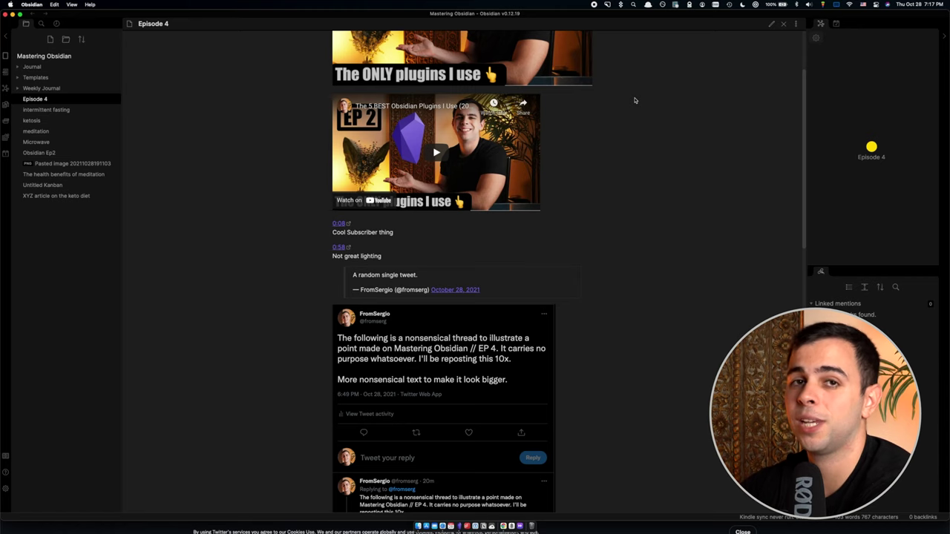
pyautogui.scroll(-1, 623, 112)
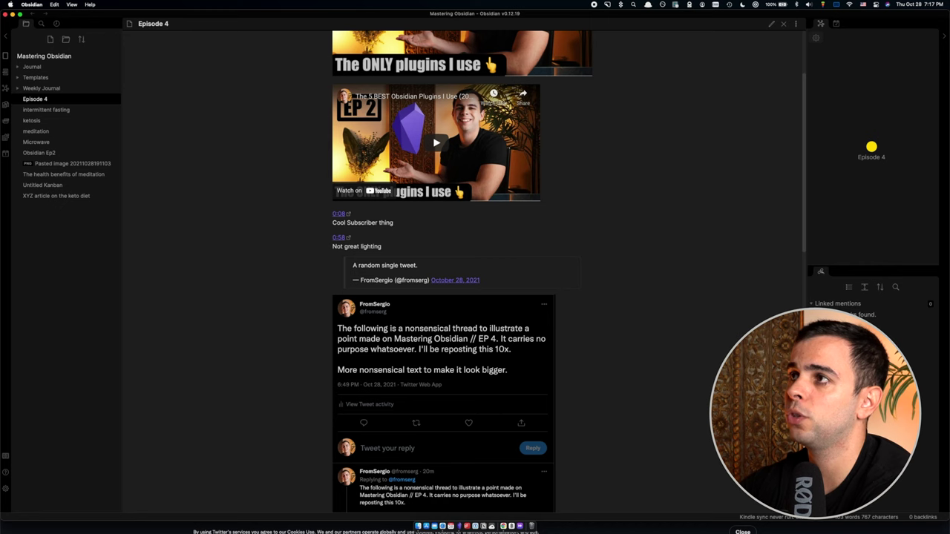
# Search Obsidian's community plugins for "imgur" and read the description of the Imgur Plugin
pyautogui.click(7, 491)
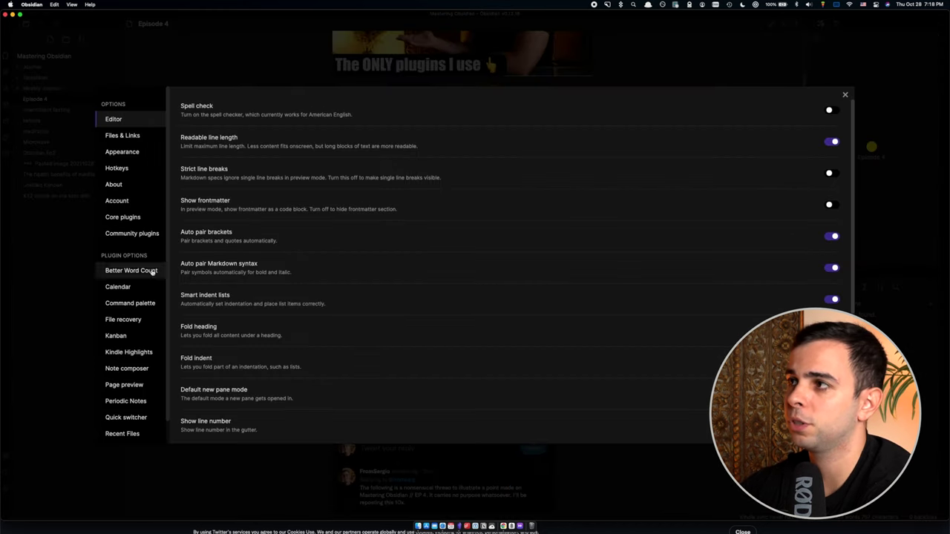
pyautogui.click(146, 236)
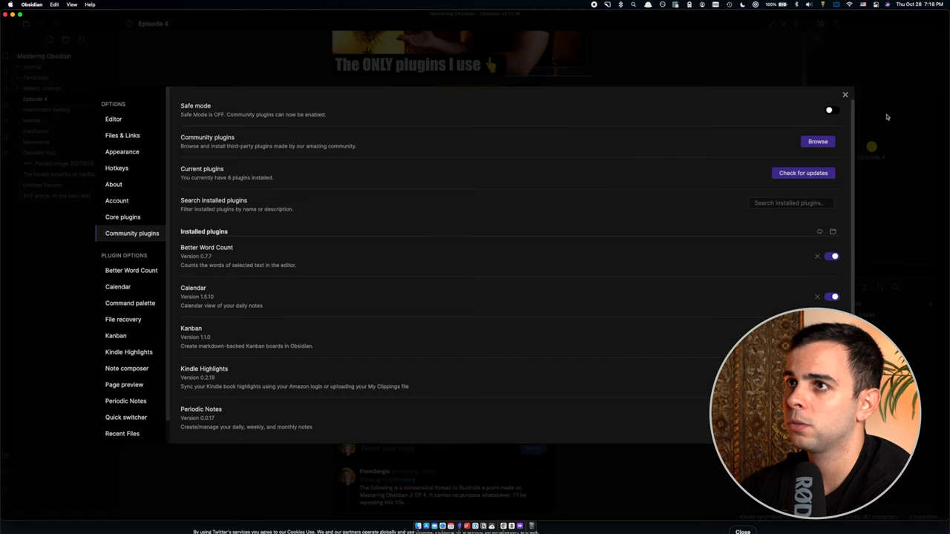
pyautogui.click(817, 141)
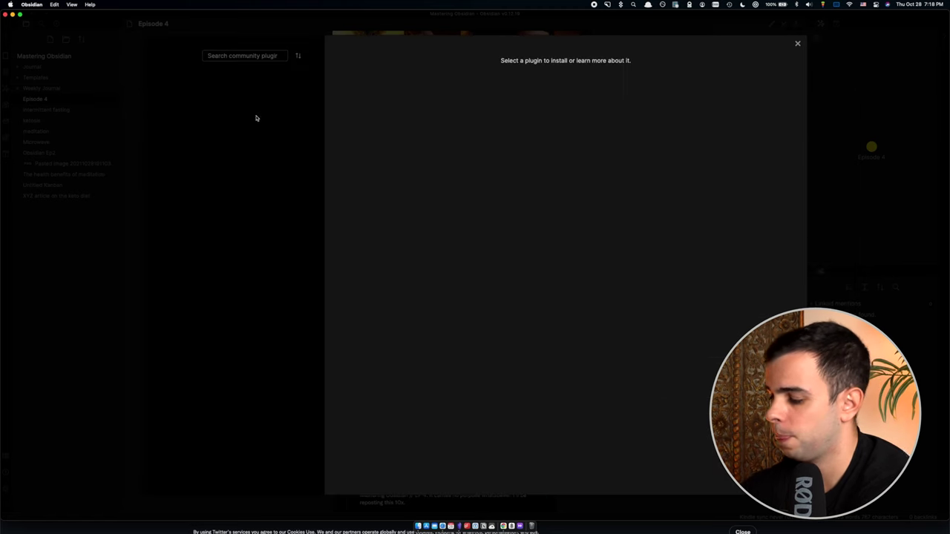
pyautogui.click(268, 59)
pyautogui.write('imgur')
pyautogui.click(270, 99)
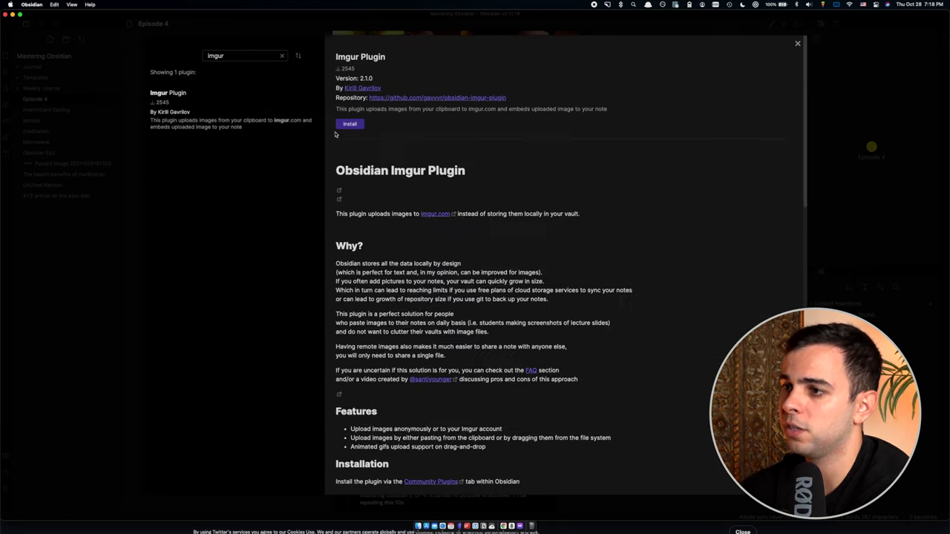
pyautogui.scroll(-5, 452, 215)
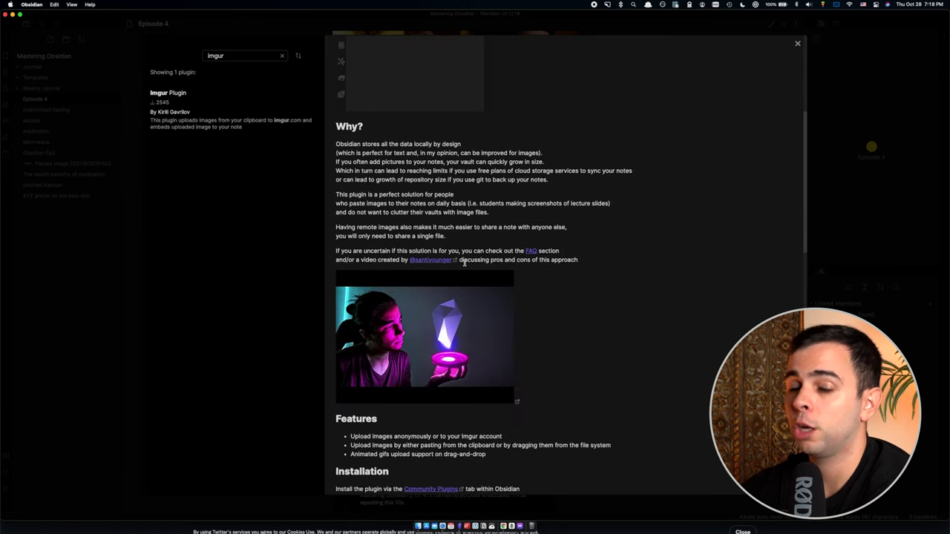
# Install and enable the Imgur Plugin, then return to the community plugins settings
pyautogui.scroll(3, 464, 262)
pyautogui.scroll(-3, 464, 263)
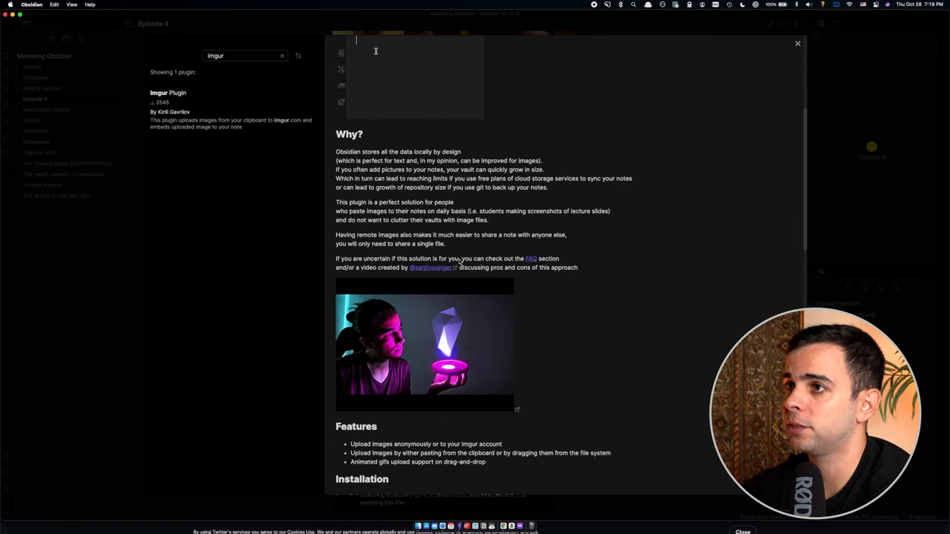
pyautogui.scroll(5, 431, 269)
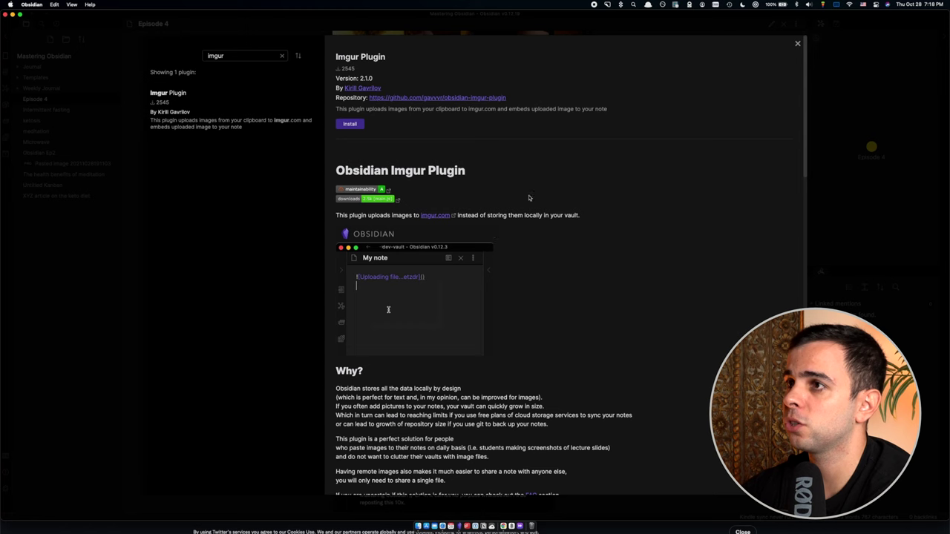
pyautogui.click(352, 124)
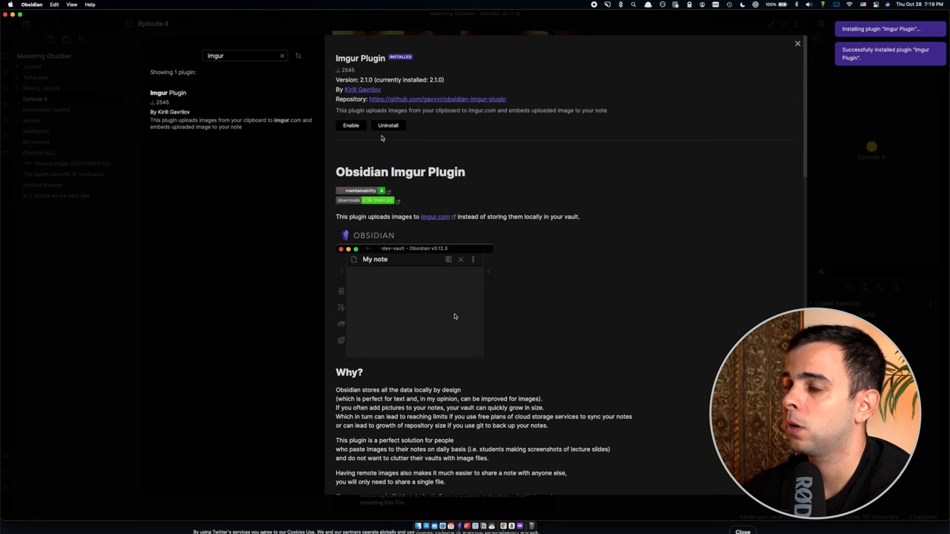
pyautogui.click(361, 128)
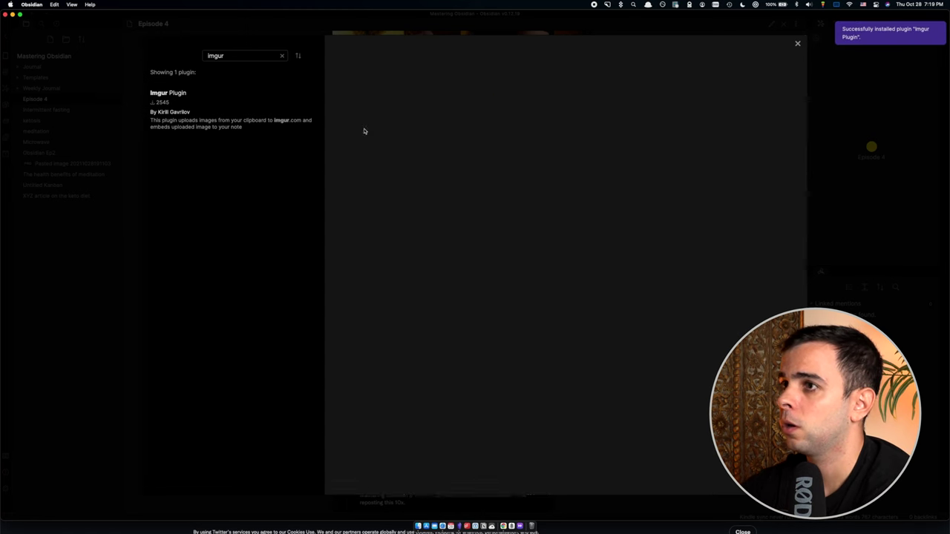
pyautogui.click(797, 46)
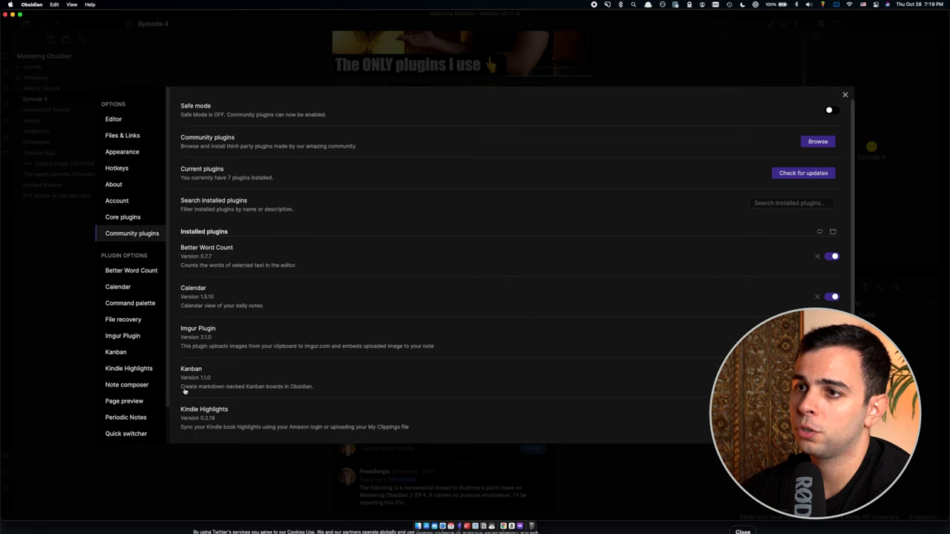
# Set the Imgur Plugin's images upload approach to Authenticated Imgur upload
pyautogui.scroll(-2, 138, 288)
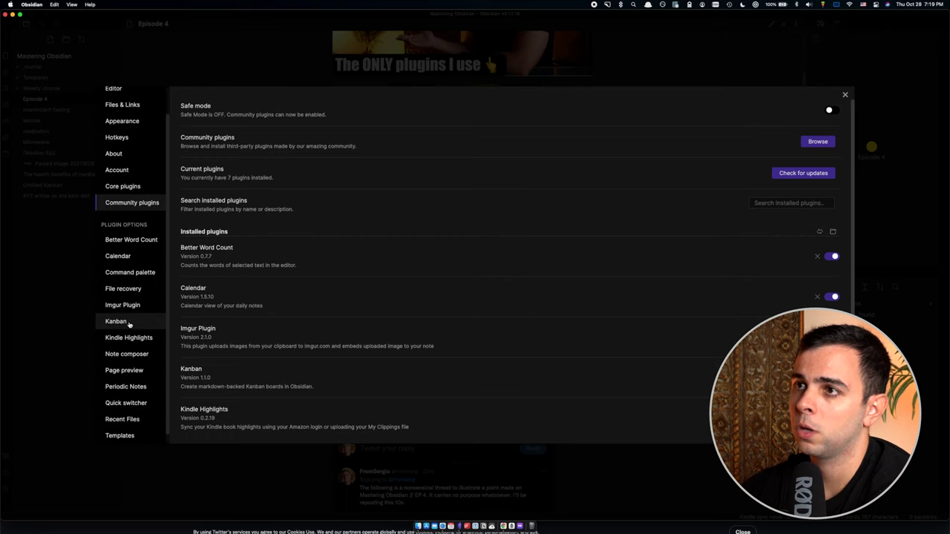
pyautogui.click(122, 305)
pyautogui.click(787, 133)
pyautogui.click(740, 145)
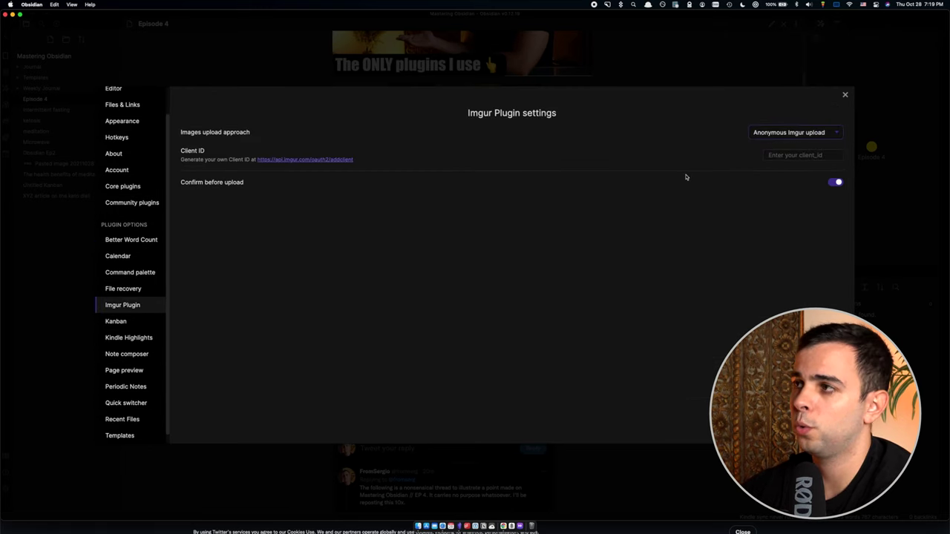
pyautogui.click(789, 133)
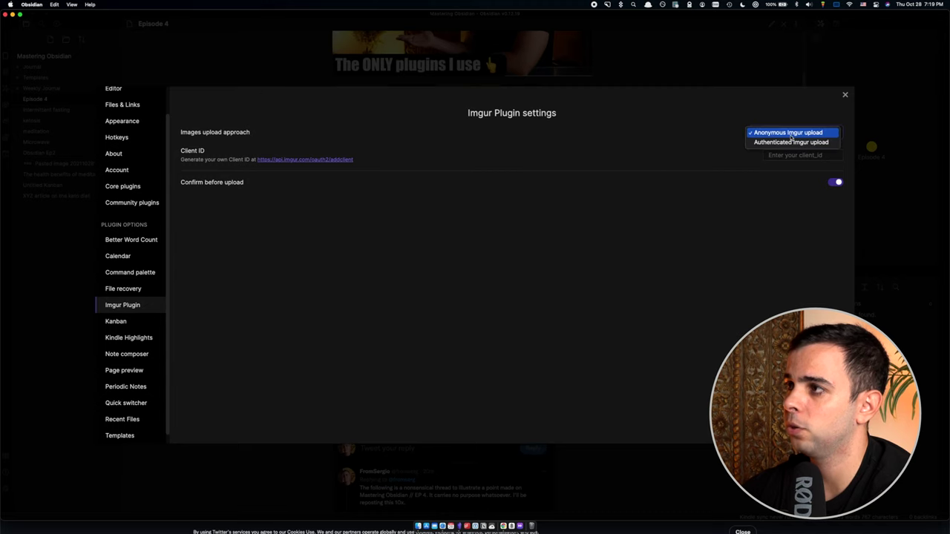
pyautogui.click(795, 142)
pyautogui.click(803, 151)
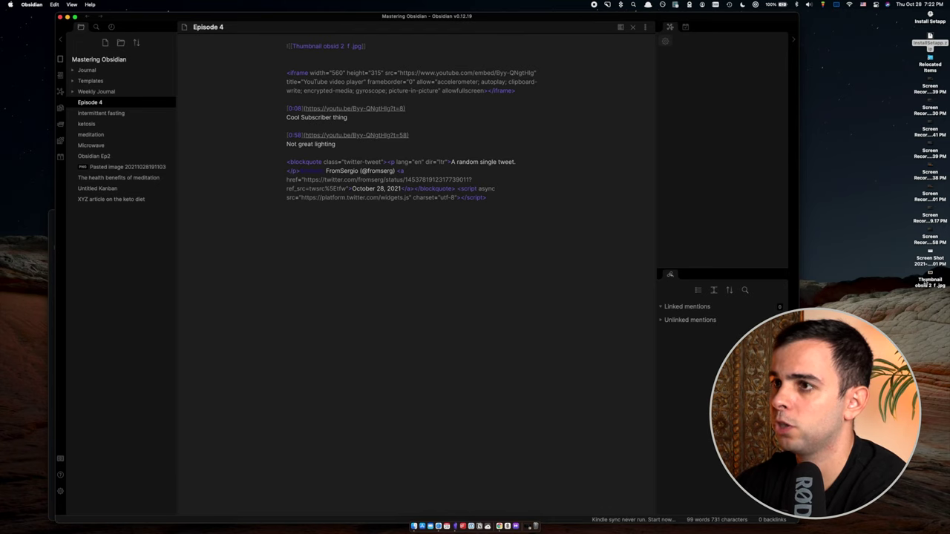
# Upload the desktop image "Thumbnail obsid 2 f .jpg" to Imgur below the Episode 4 note's tweet embed and preview the note
pyautogui.moveTo(927, 282); pyautogui.dragTo(334, 253)
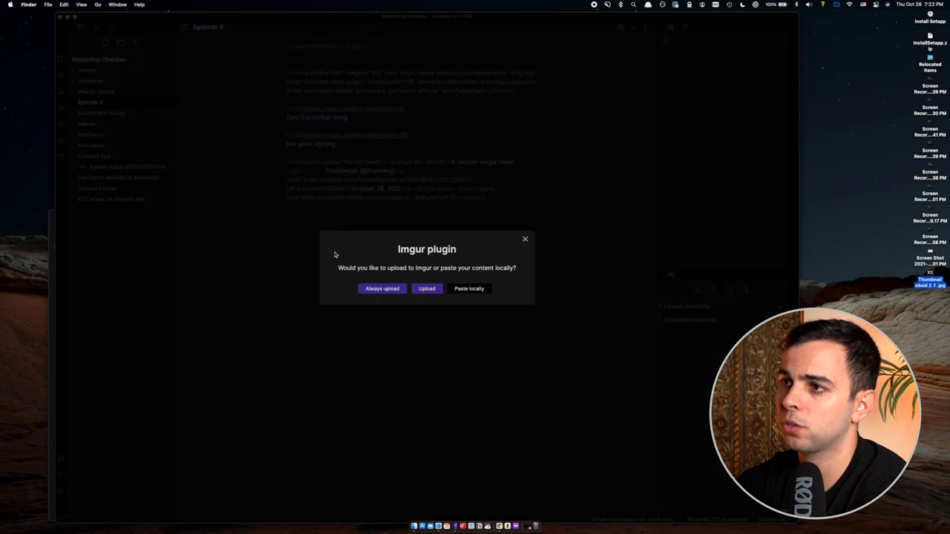
pyautogui.click(432, 291)
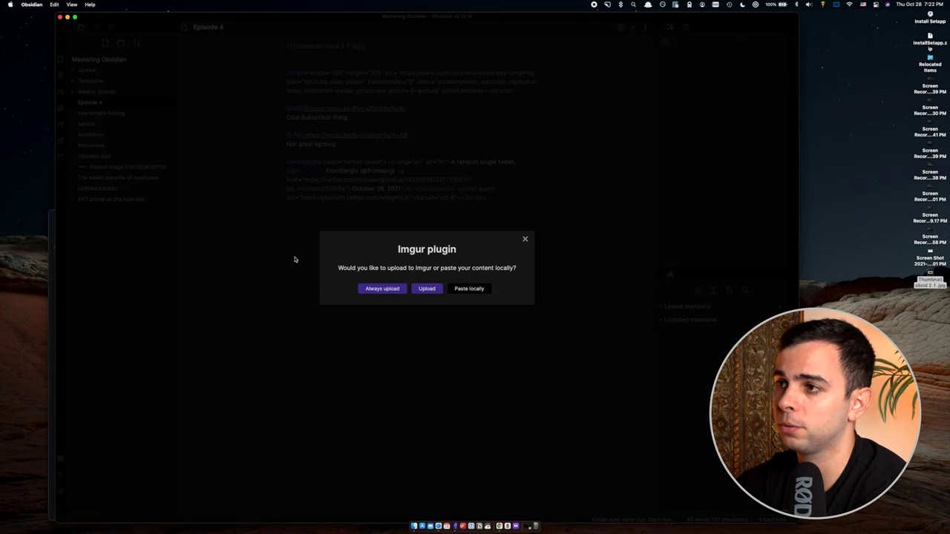
pyautogui.click(430, 289)
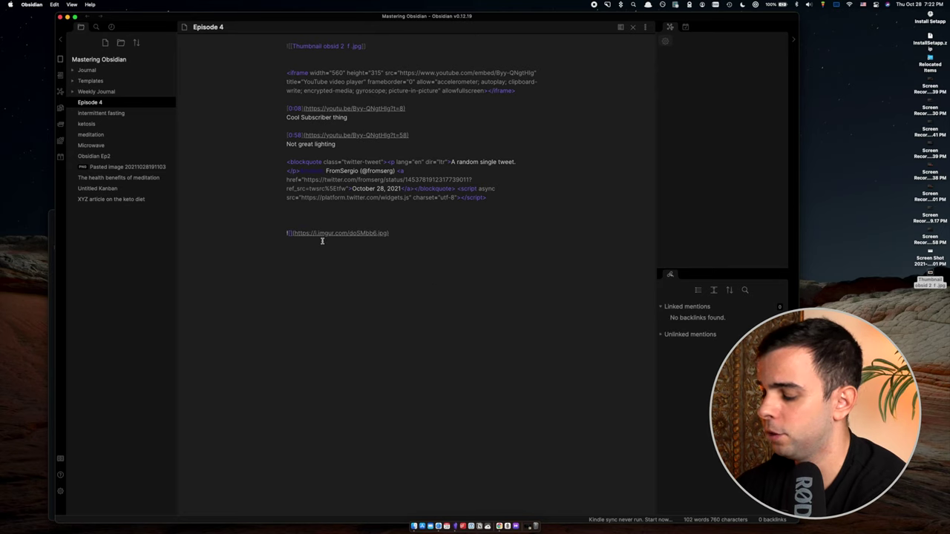
pyautogui.press('super+e')
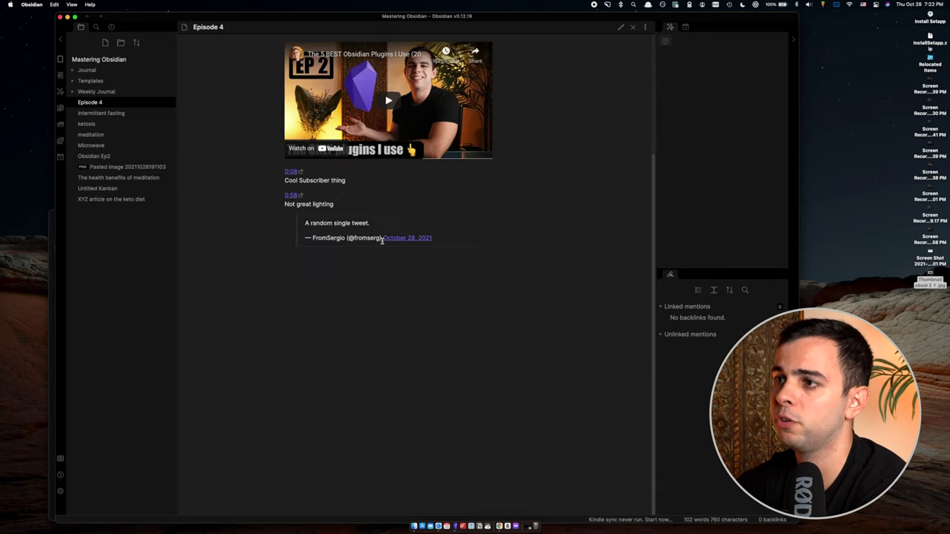
pyautogui.scroll(-3, 520, 297)
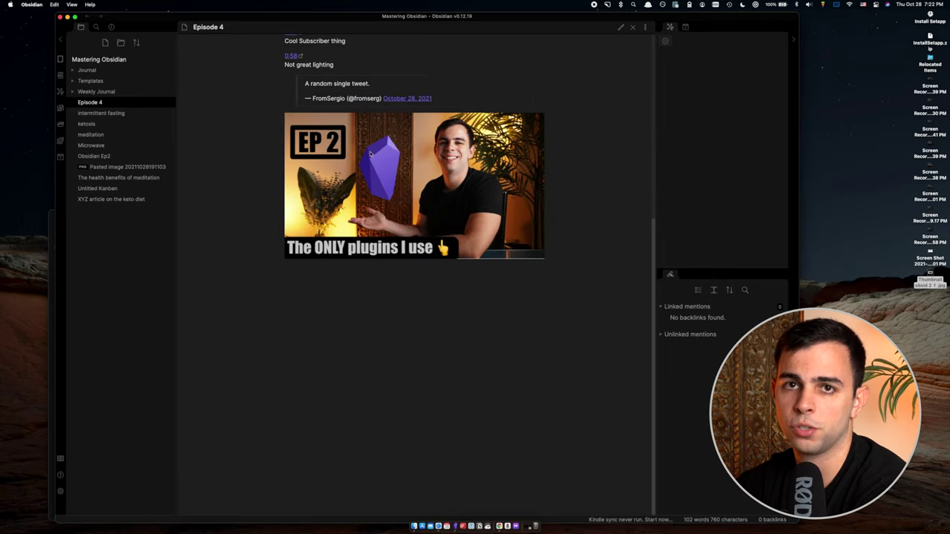
pyautogui.press('super+e')
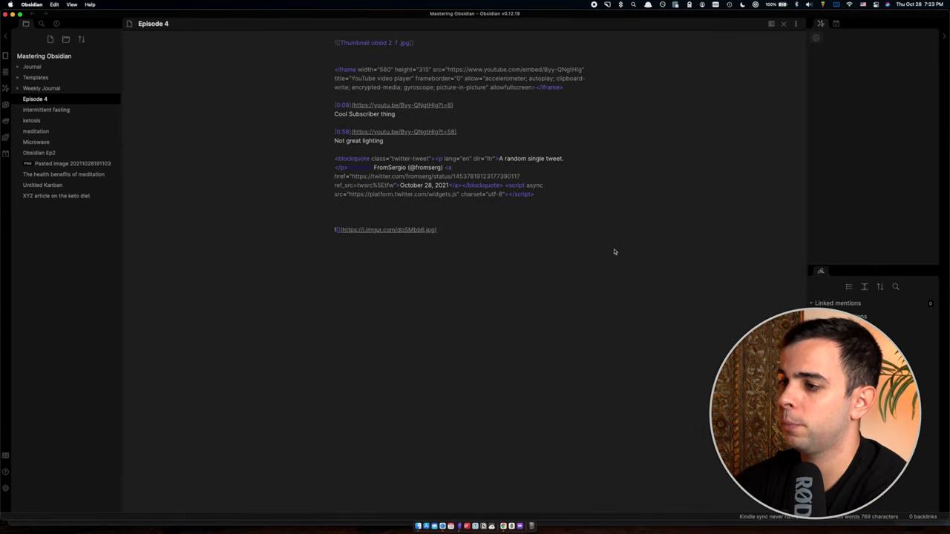
# Switch to Imgur in Chrome, reload the site and open the signed-in account's user page
pyautogui.click(502, 526)
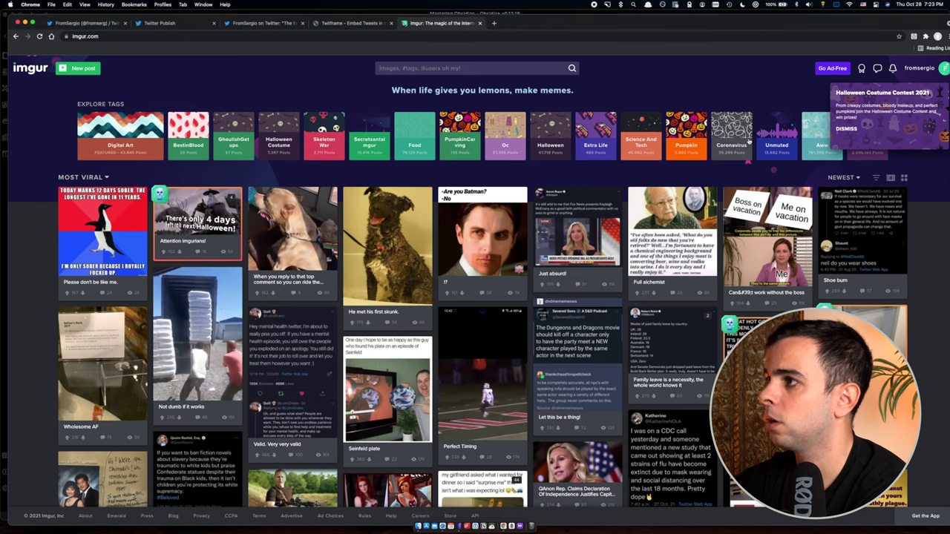
pyautogui.press('super+r')
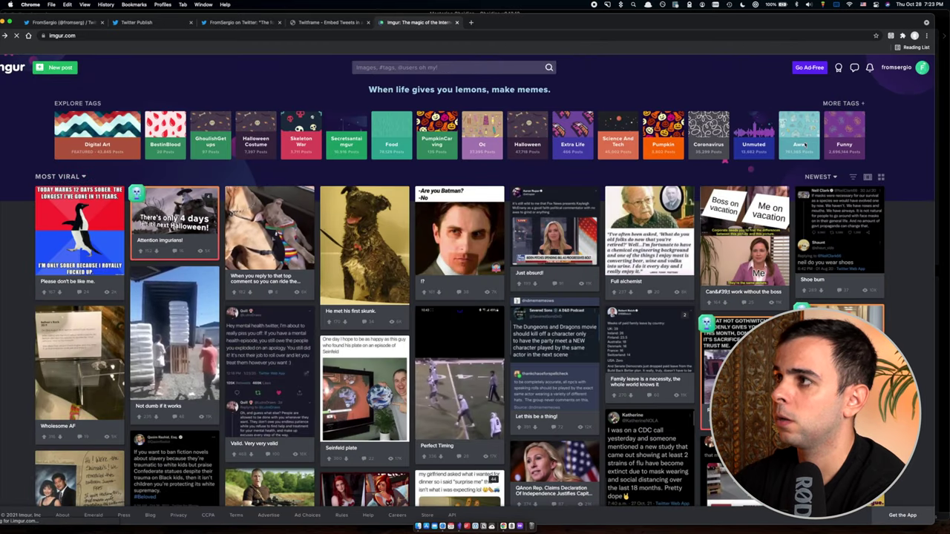
pyautogui.click(896, 68)
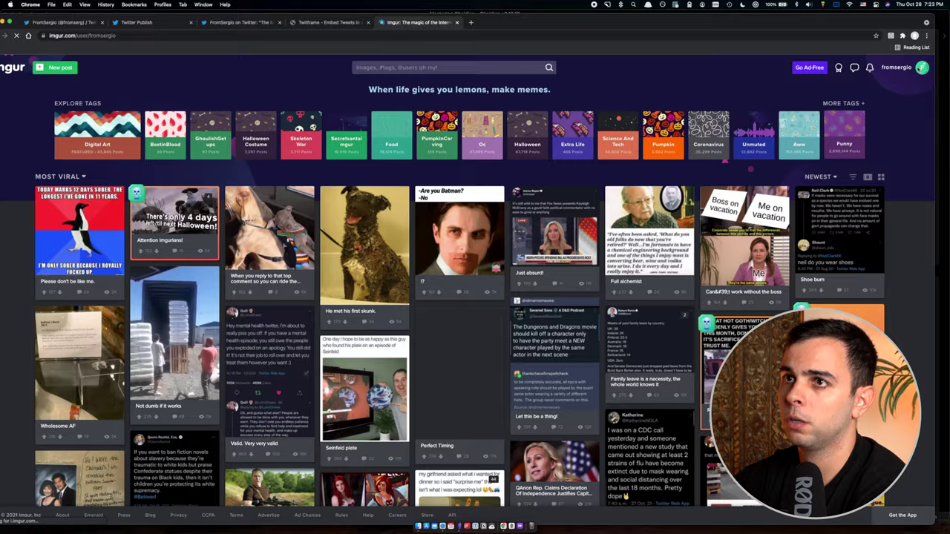